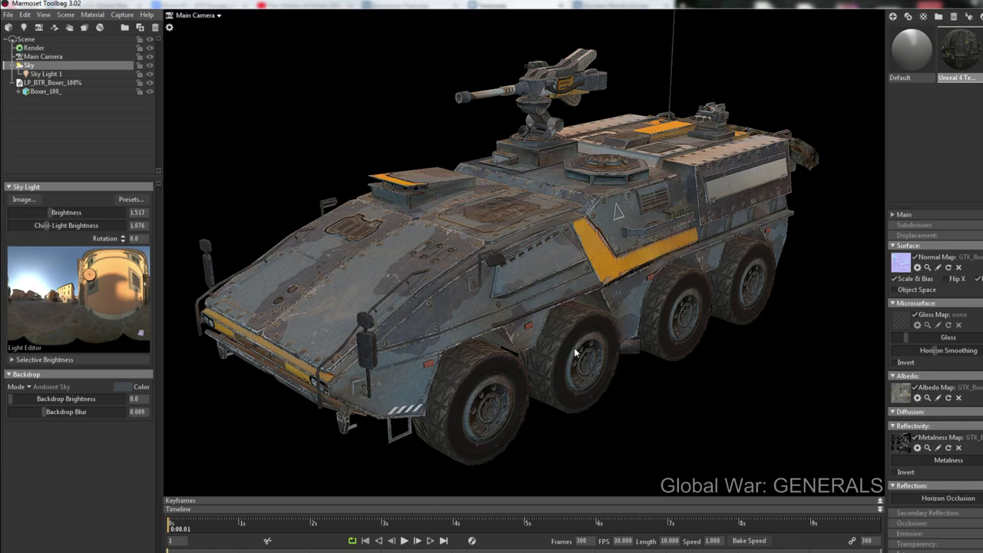
# Step: Select the vehicle mesh and check its vertex and triangle counts
pyautogui.click(576, 352)
pyautogui.click(701, 436)
pyautogui.click(599, 331)
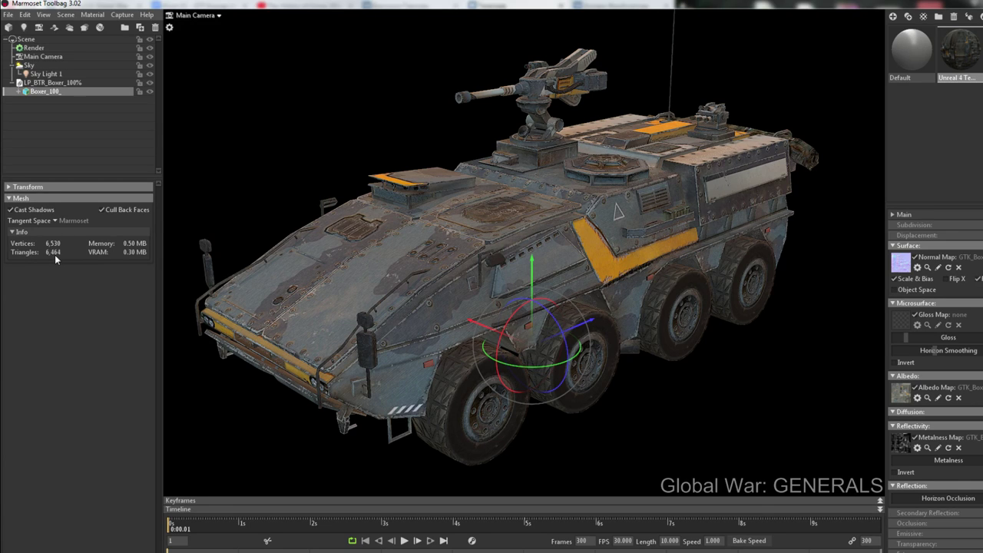
pyautogui.click(283, 179)
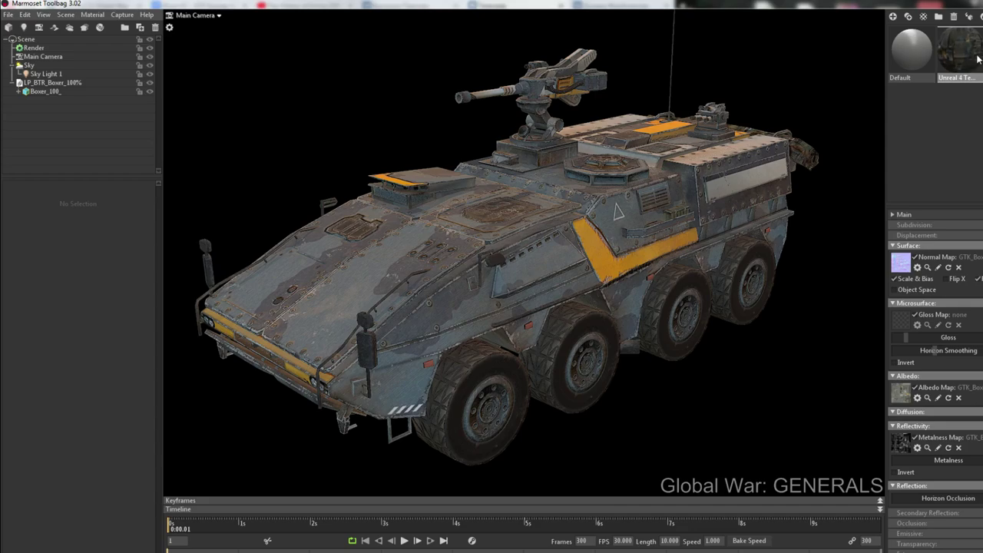
# Step: Examine the textured vehicle from the side, front and rear, both close up and from a distance
pyautogui.moveTo(711, 235); pyautogui.dragTo(408, 309)
pyautogui.moveTo(487, 299); pyautogui.dragTo(654, 288)
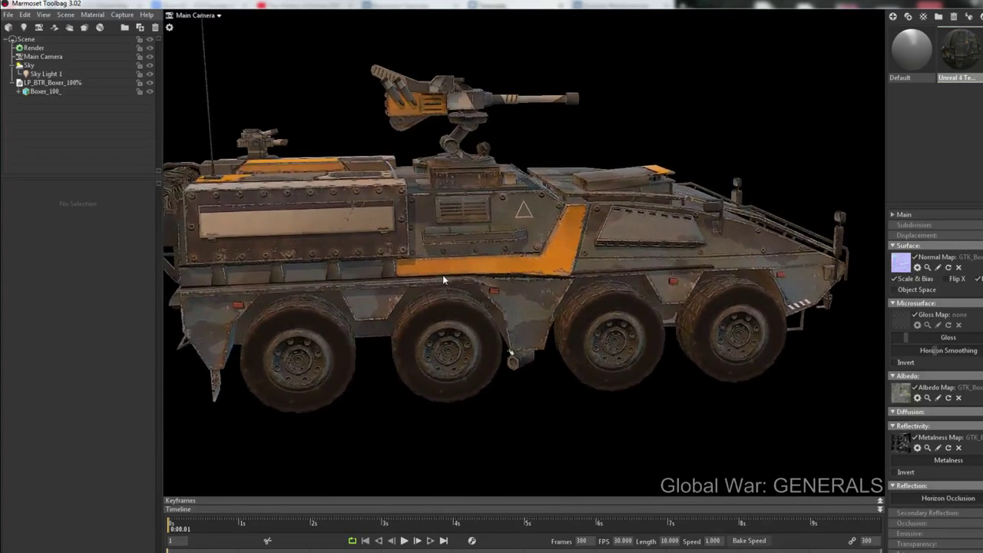
pyautogui.moveTo(443, 274); pyautogui.dragTo(569, 269)
pyautogui.moveTo(636, 360); pyautogui.dragTo(363, 281)
pyautogui.moveTo(673, 303); pyautogui.dragTo(616, 366)
pyautogui.moveTo(739, 381); pyautogui.dragTo(628, 324)
pyautogui.moveTo(597, 167); pyautogui.dragTo(591, 249, button='right')
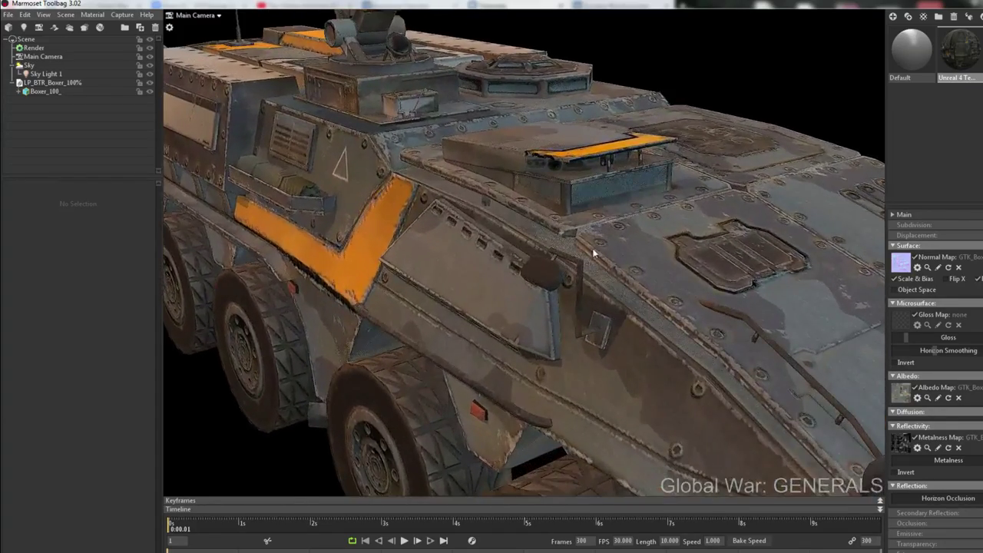
pyautogui.moveTo(591, 249); pyautogui.dragTo(591, 277)
pyautogui.moveTo(591, 276); pyautogui.dragTo(555, 135, button='right')
pyautogui.moveTo(556, 136); pyautogui.dragTo(520, 204)
pyautogui.moveTo(491, 425); pyautogui.dragTo(644, 400)
pyautogui.moveTo(441, 400); pyautogui.dragTo(507, 354)
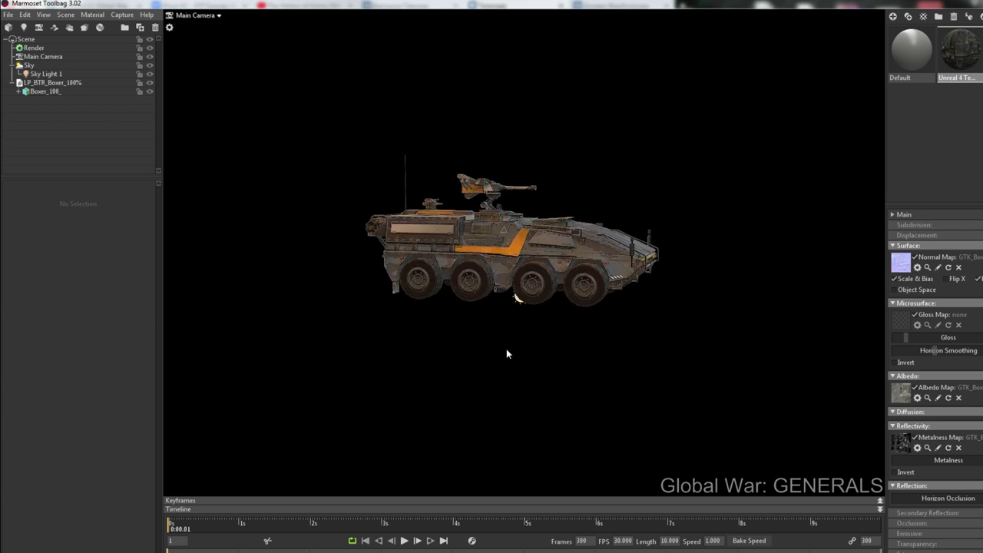
pyautogui.moveTo(401, 325); pyautogui.dragTo(507, 361)
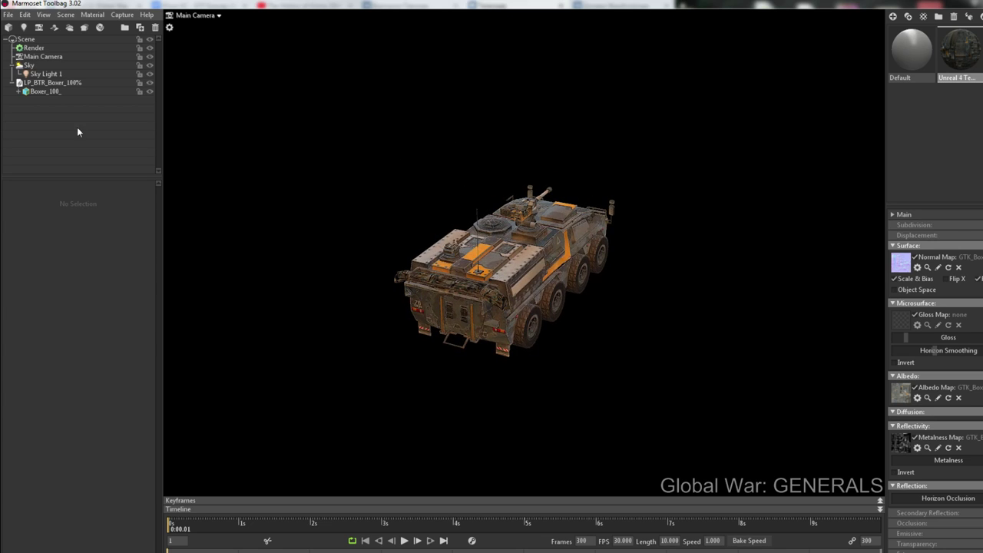
# Step: Select the sky and reposition its child light across the environment image, checking the lighting on the vehicle
pyautogui.click(44, 73)
pyautogui.click(29, 65)
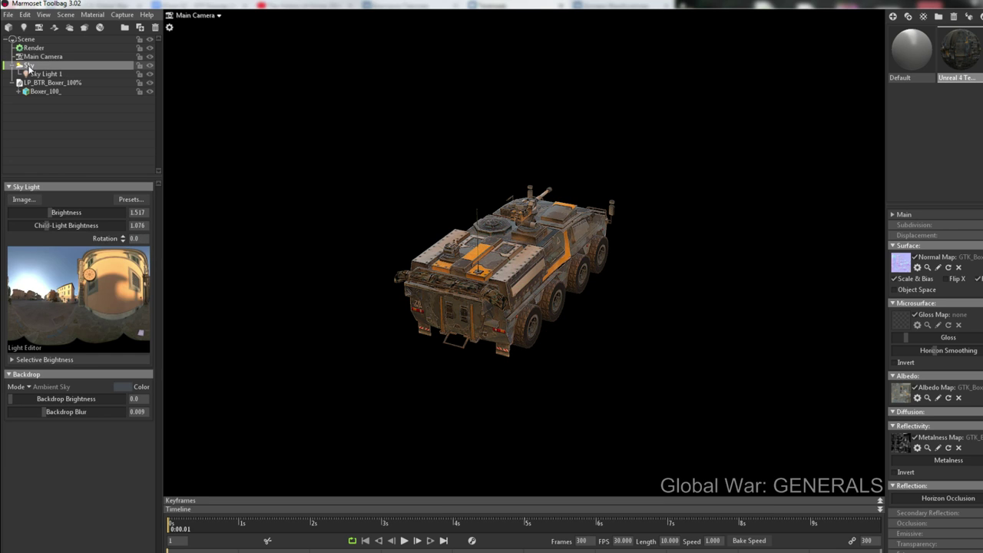
pyautogui.moveTo(90, 275); pyautogui.dragTo(81, 273)
pyautogui.moveTo(650, 300); pyautogui.dragTo(378, 360)
pyautogui.scroll(3, 546, 347)
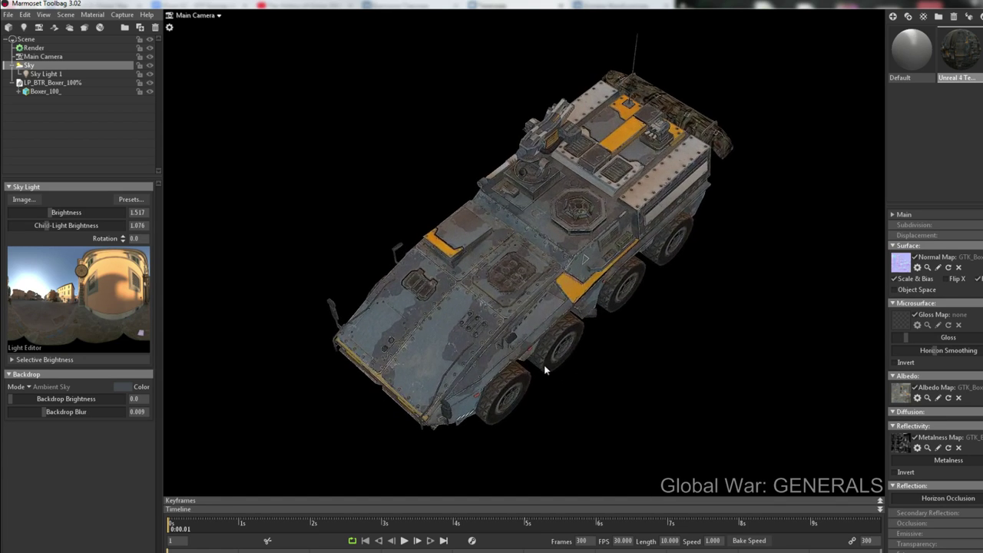
pyautogui.moveTo(544, 365); pyautogui.dragTo(517, 400, button='middle')
pyautogui.moveTo(517, 400); pyautogui.dragTo(490, 347)
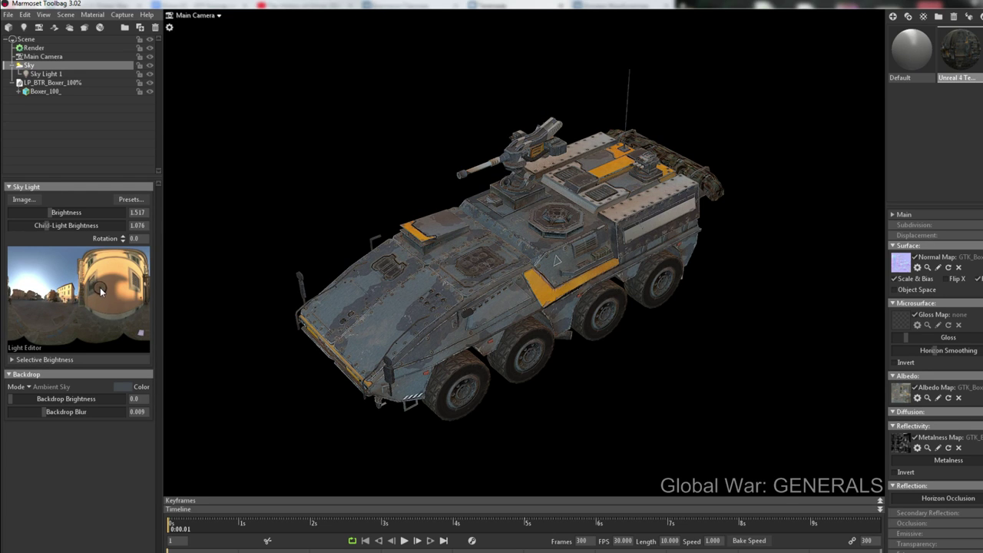
pyautogui.moveTo(113, 267); pyautogui.dragTo(137, 262)
# Step: Try the Garage and Grace Cathedral sky presets, with backdrop brightness 0 and a child light added to the latter
pyautogui.click(130, 199)
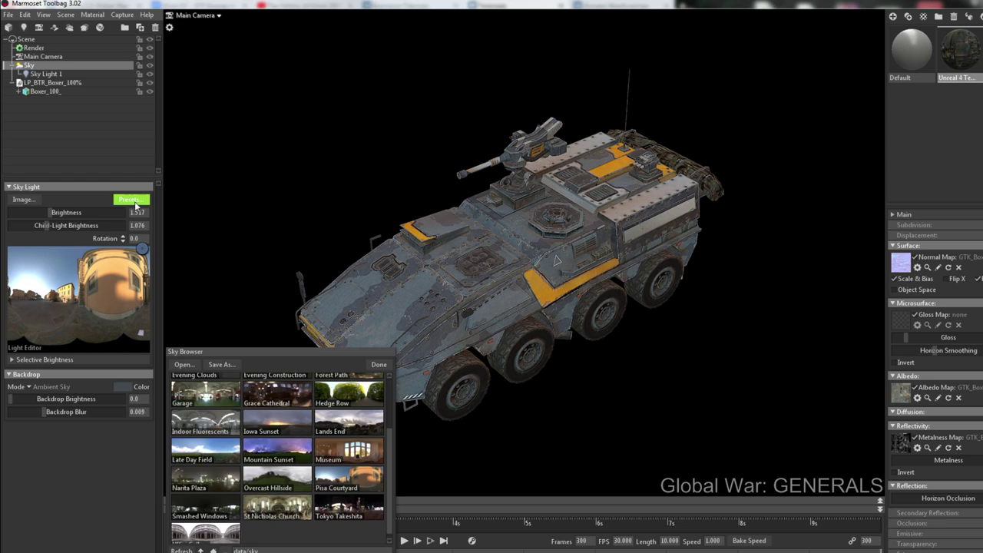
pyautogui.click(205, 395)
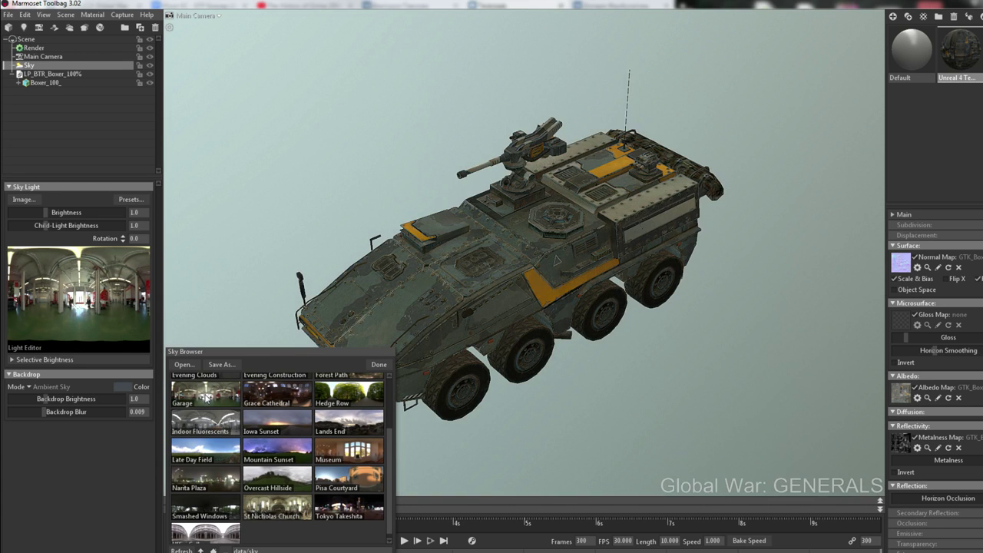
pyautogui.click(270, 396)
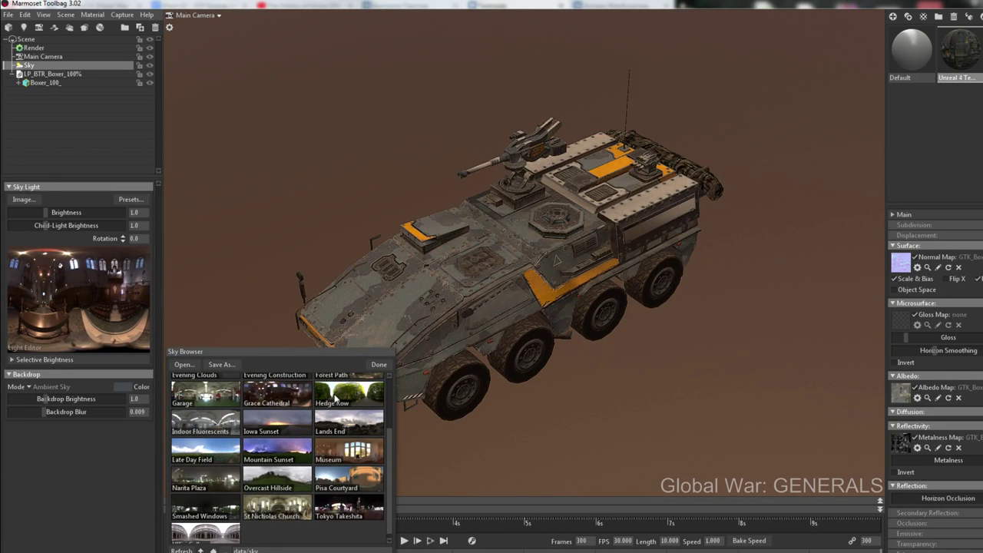
pyautogui.moveTo(44, 398); pyautogui.dragTo(2, 407)
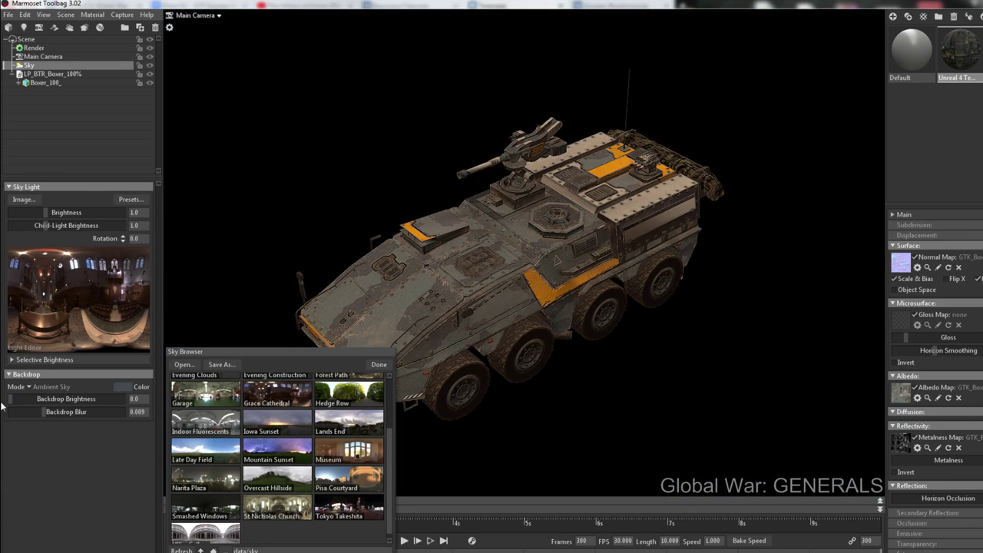
pyautogui.click(74, 267)
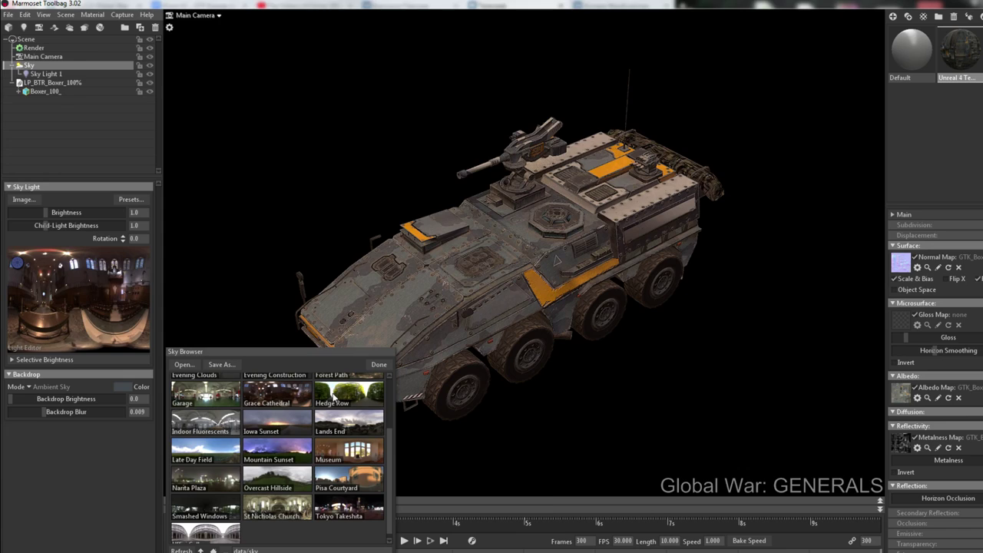
# Step: Apply the Hedge Row sky preset with the backdrop brightness set to 0
pyautogui.click(333, 397)
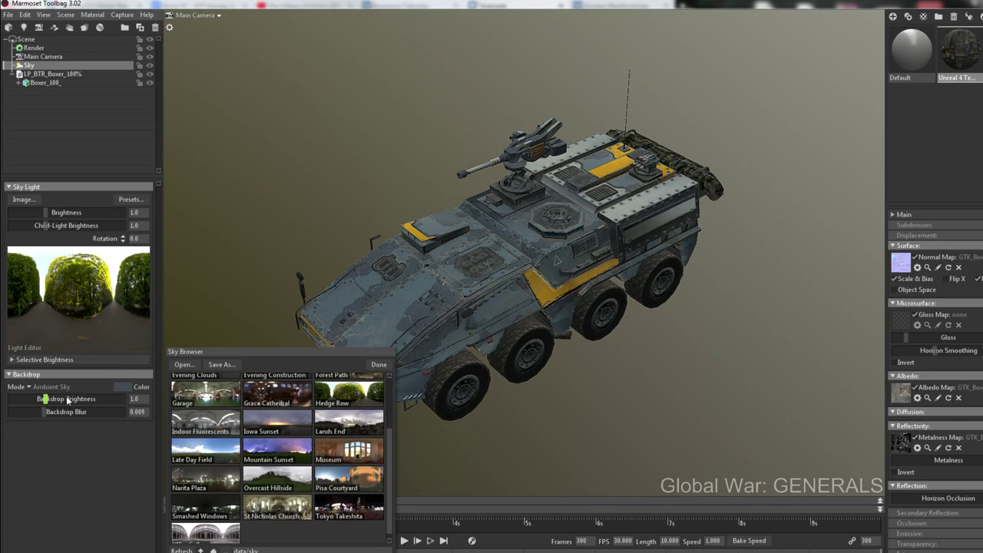
pyautogui.moveTo(67, 400); pyautogui.dragTo(2, 409)
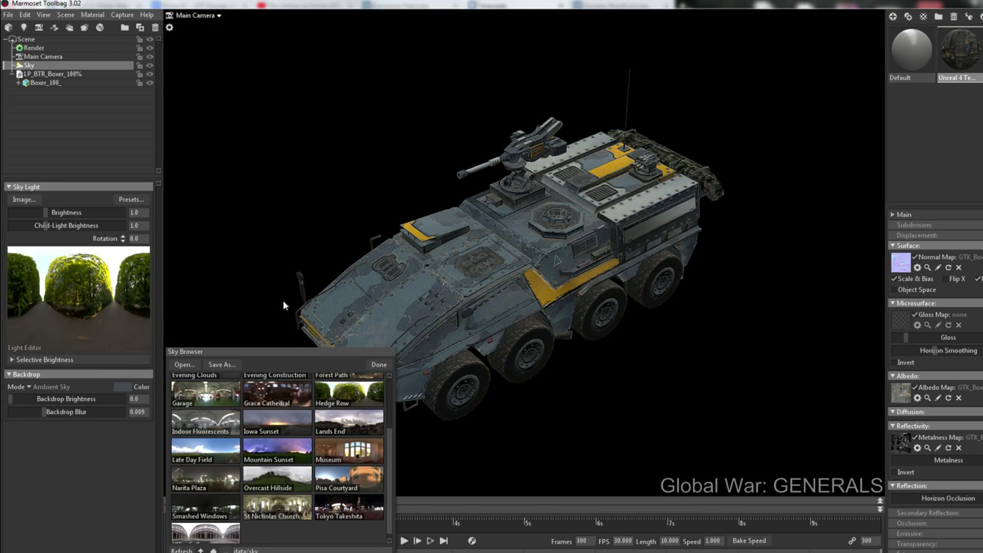
pyautogui.click(379, 364)
# Step: Enable the Emissive option for the vehicle's material
pyautogui.moveTo(428, 348); pyautogui.dragTo(471, 326)
pyautogui.moveTo(471, 327)
pyautogui.mouseDown(button='right')
pyautogui.moveTo(481, 395)
pyautogui.moveTo(481, 317)
pyautogui.mouseUp(button='right')
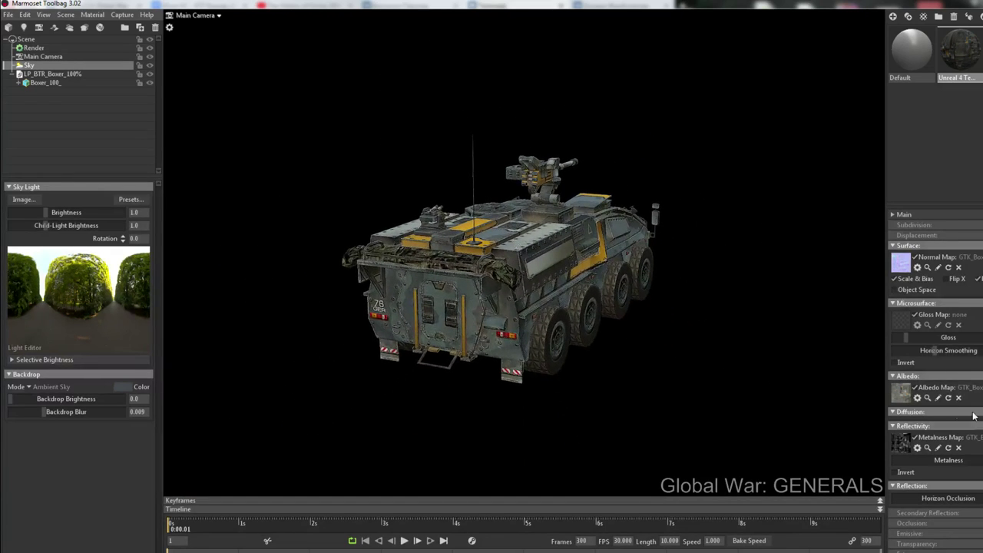
pyautogui.click(972, 533)
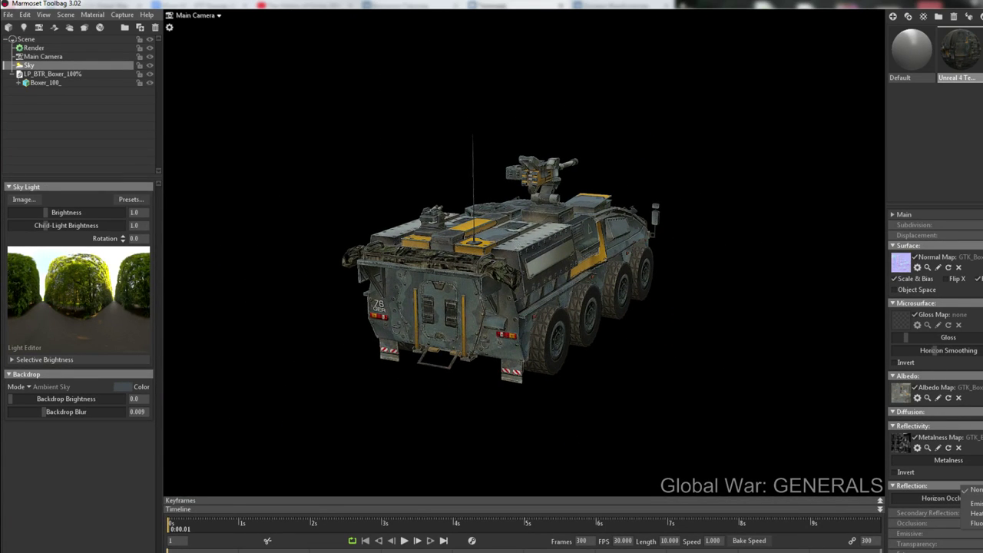
pyautogui.click(973, 503)
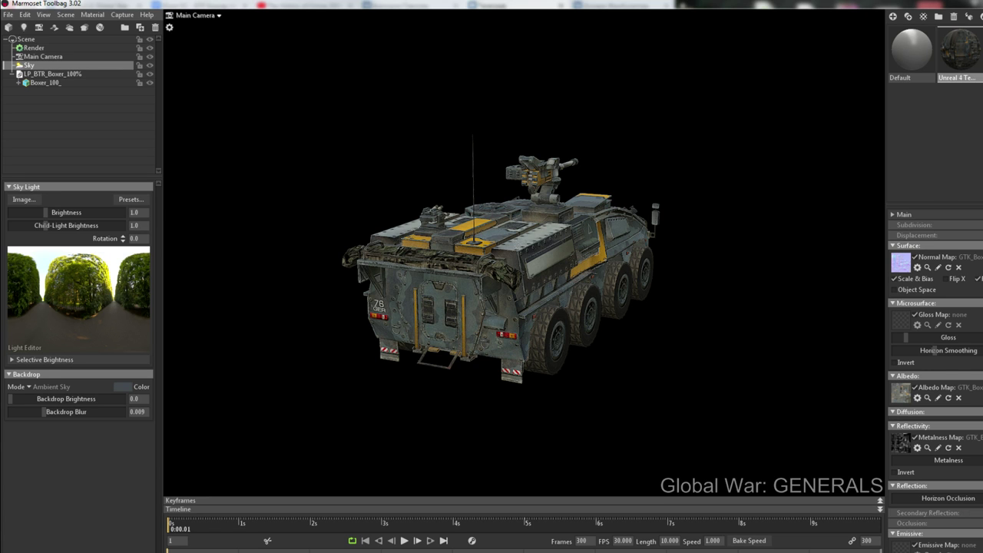
# Step: Load GTK_Boxer_100%_Emissive.png as the material's emissive map and raise the emissive intensity
pyautogui.scroll(-2, 935, 507)
pyautogui.click(905, 503)
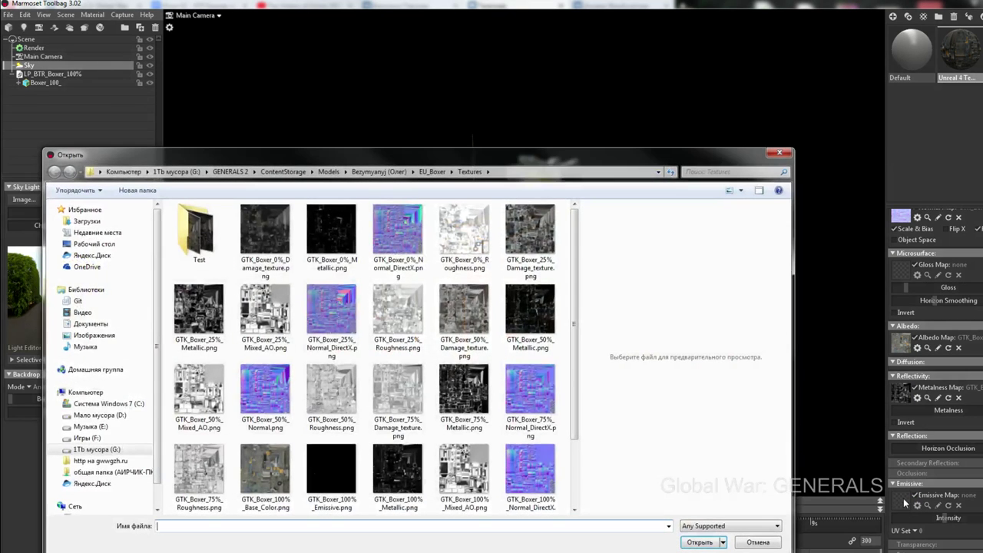
pyautogui.scroll(-2, 582, 409)
pyautogui.scroll(-1, 581, 409)
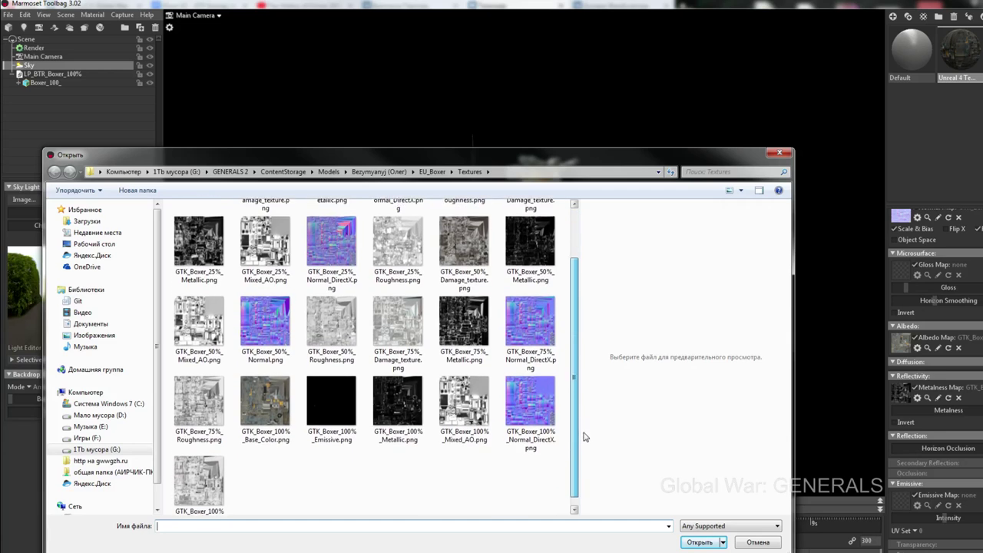
pyautogui.click(322, 387)
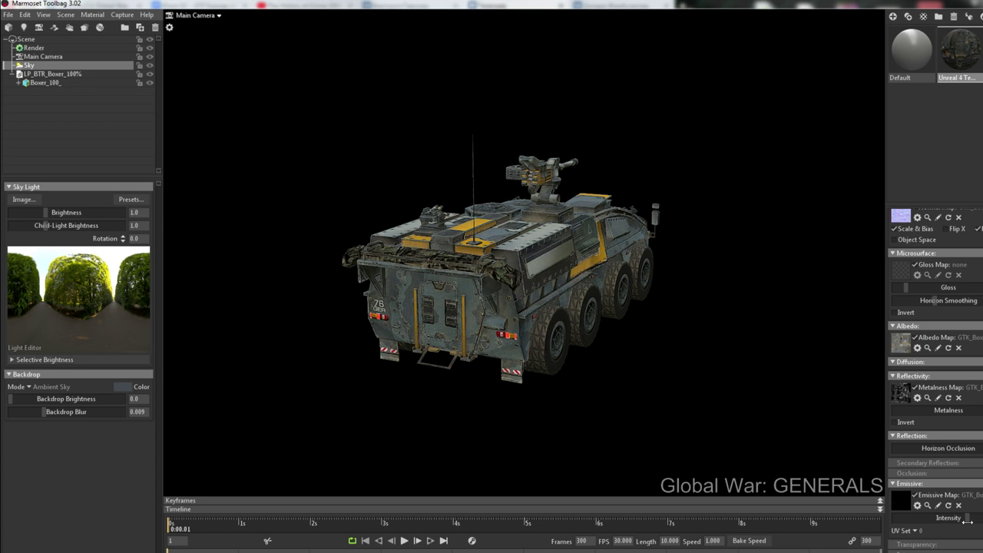
pyautogui.moveTo(772, 344); pyautogui.dragTo(527, 349)
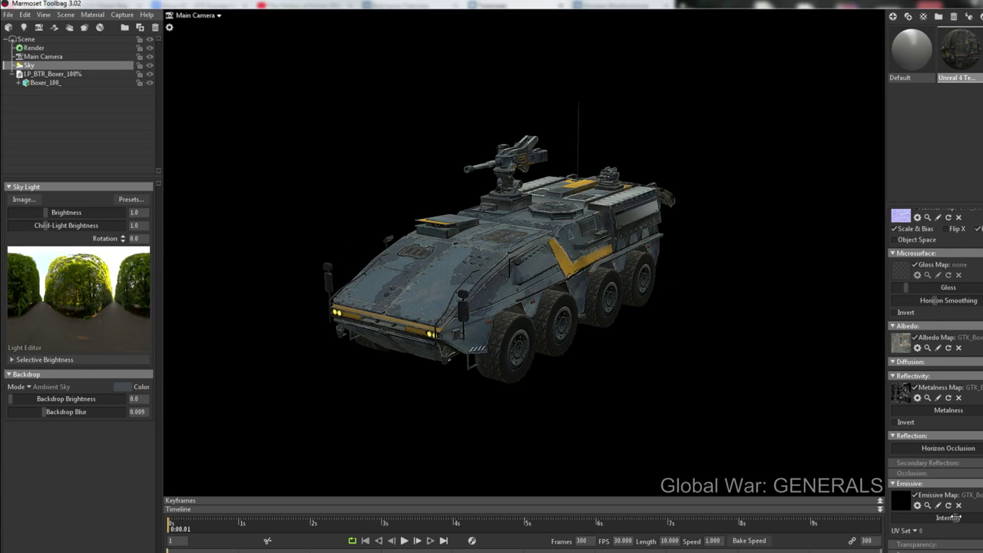
# Step: Set the vehicle material's emissive color to the very dark blue-gray 0c0c0f
pyautogui.click(123, 387)
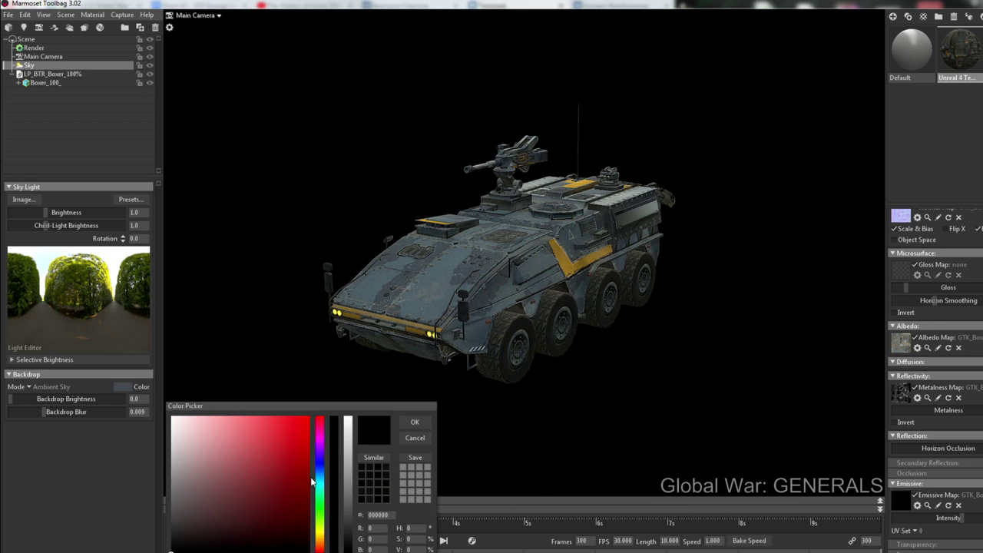
pyautogui.moveTo(229, 464); pyautogui.dragTo(173, 516)
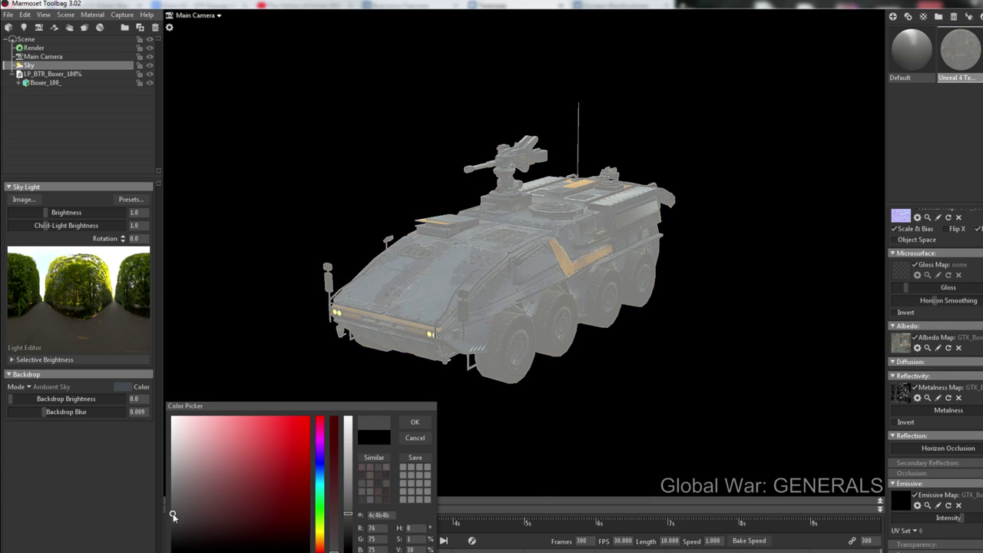
pyautogui.moveTo(347, 520); pyautogui.dragTo(347, 552)
pyautogui.moveTo(173, 550); pyautogui.dragTo(183, 550)
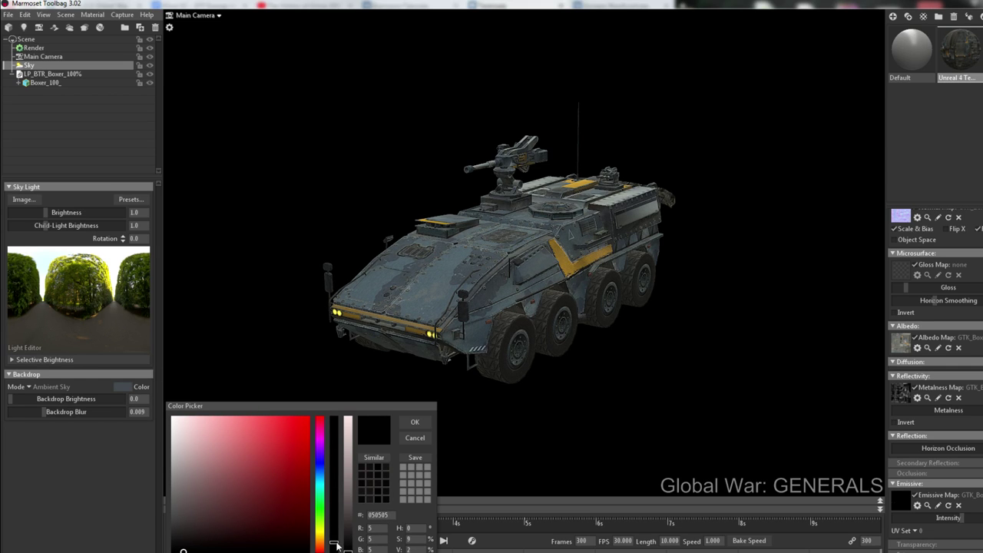
pyautogui.click(191, 547)
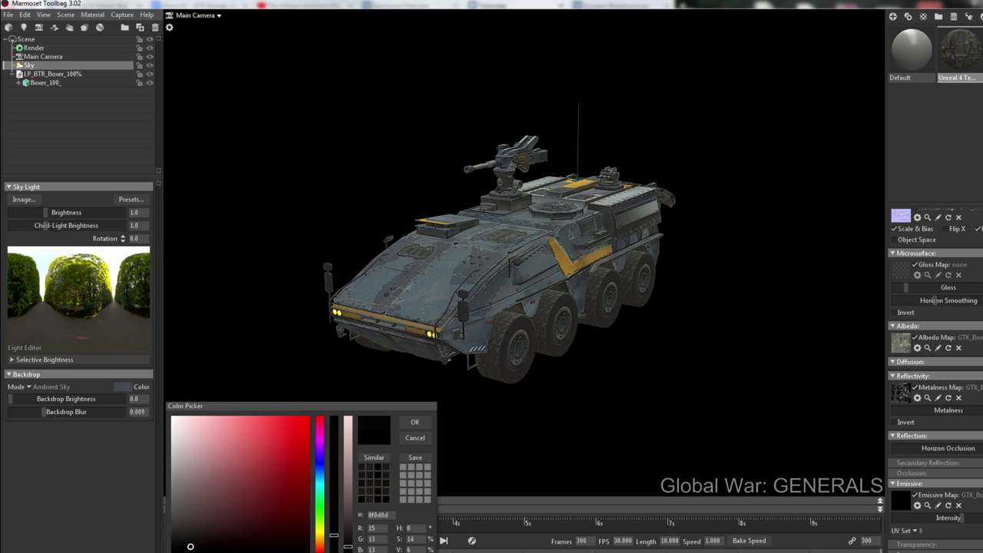
pyautogui.moveTo(320, 550); pyautogui.dragTo(322, 482)
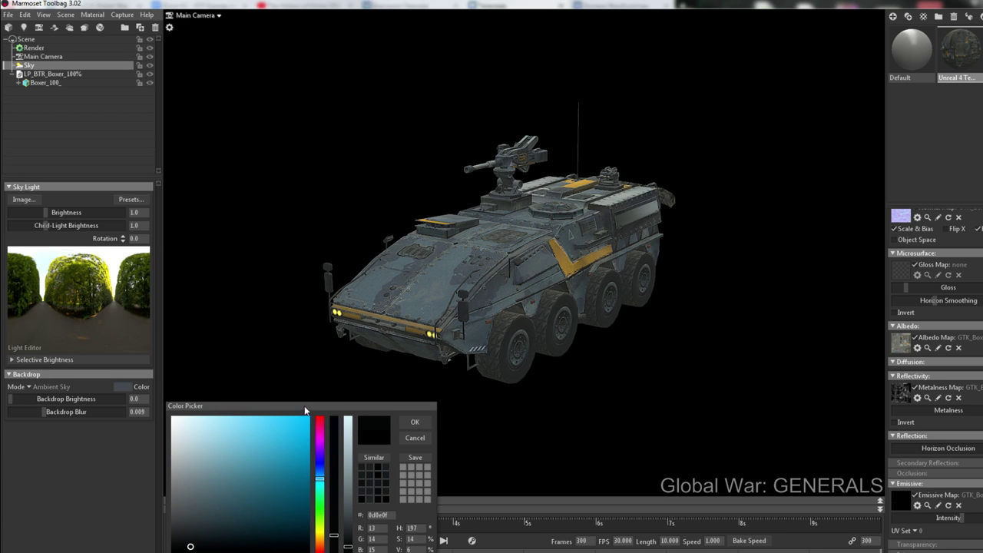
pyautogui.click(386, 473)
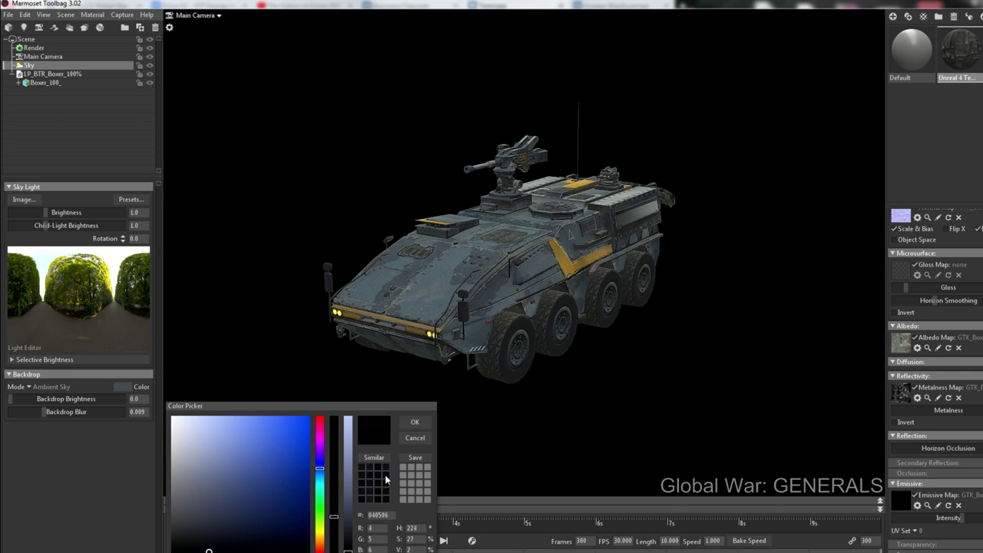
pyautogui.moveTo(334, 518)
pyautogui.mouseDown()
pyautogui.moveTo(332, 543)
pyautogui.moveTo(334, 511)
pyautogui.mouseUp()
pyautogui.moveTo(216, 543); pyautogui.dragTo(215, 536)
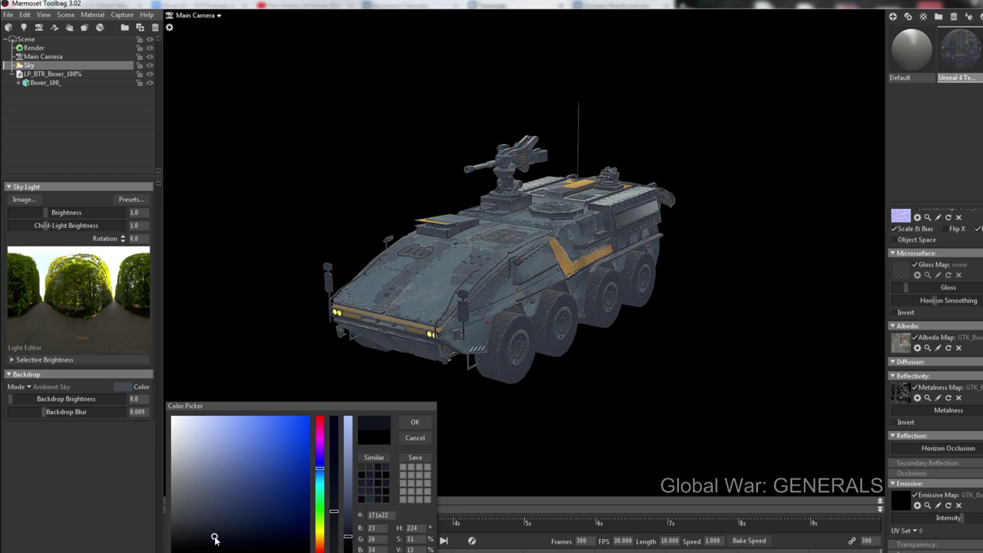
pyautogui.moveTo(350, 545); pyautogui.dragTo(350, 552)
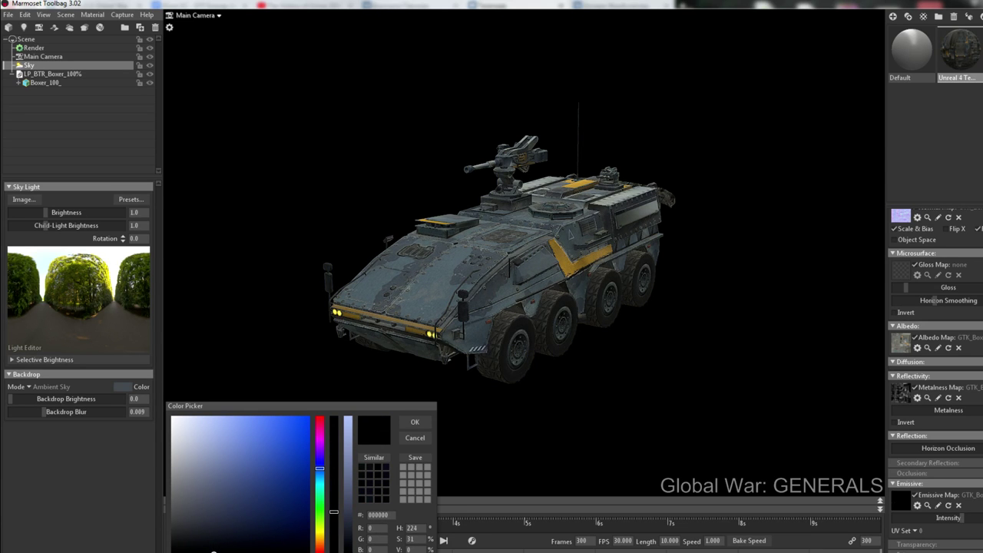
pyautogui.moveTo(229, 510); pyautogui.dragTo(204, 467)
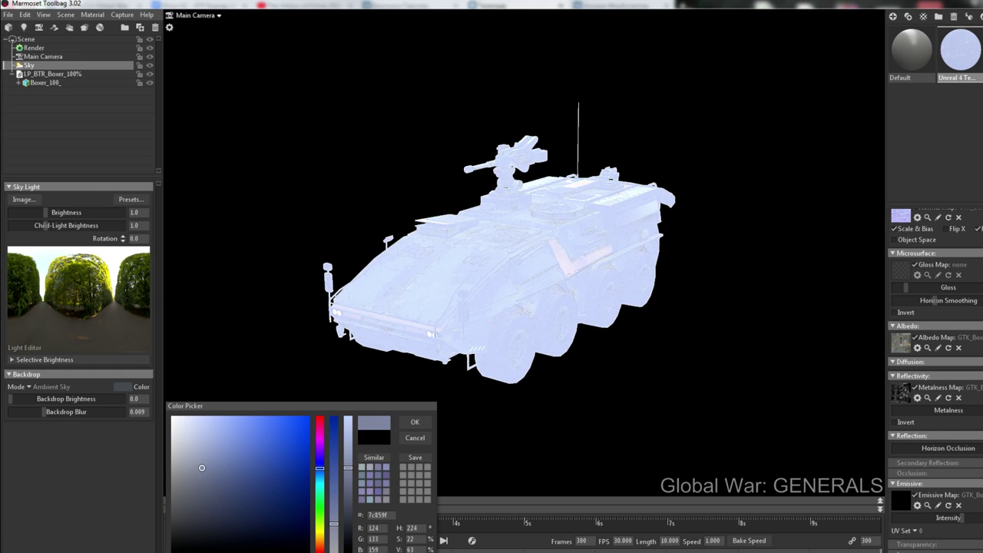
pyautogui.moveTo(344, 466); pyautogui.dragTo(349, 547)
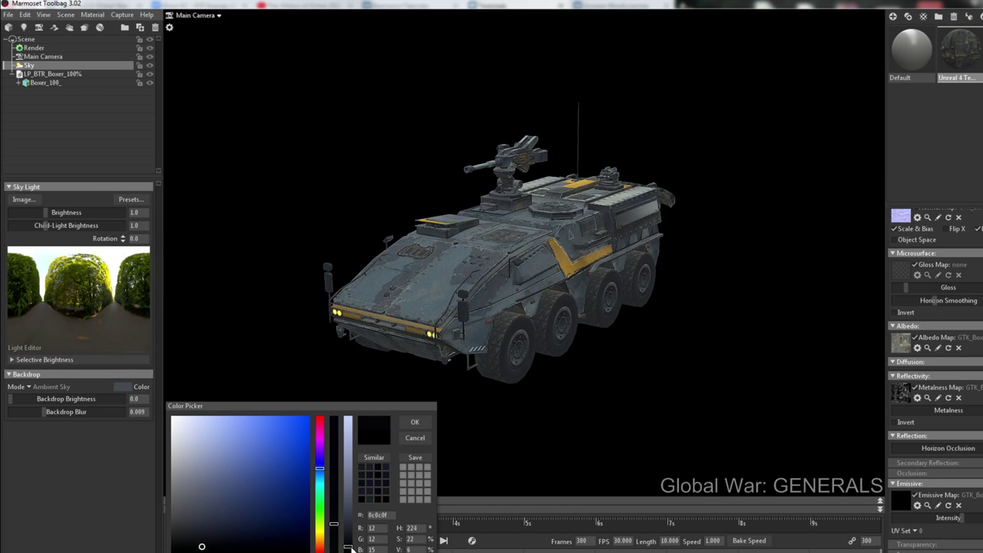
pyautogui.click(415, 422)
# Step: Adjust the vehicle material's emissive color to a near-black shade and accept it
pyautogui.moveTo(584, 302); pyautogui.dragTo(825, 485)
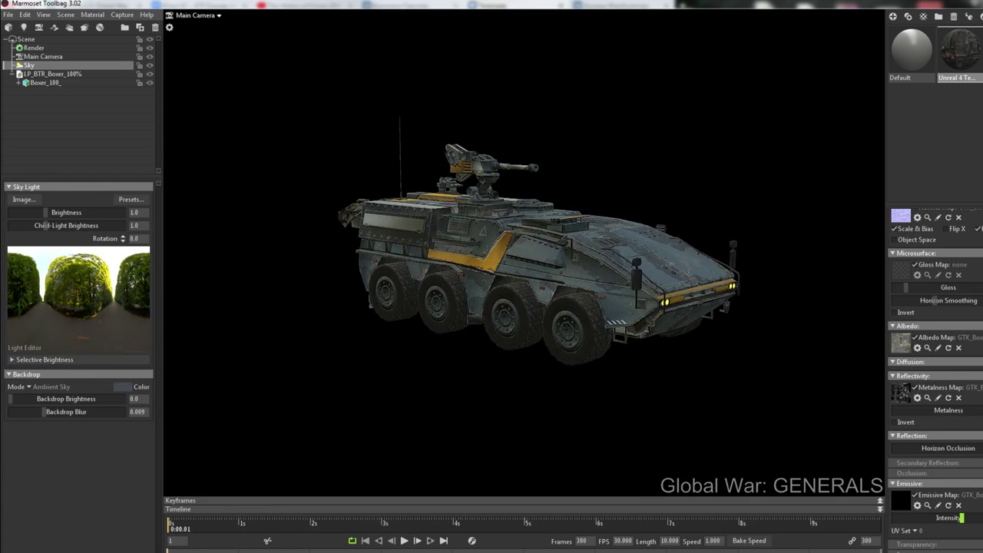
pyautogui.click(979, 518)
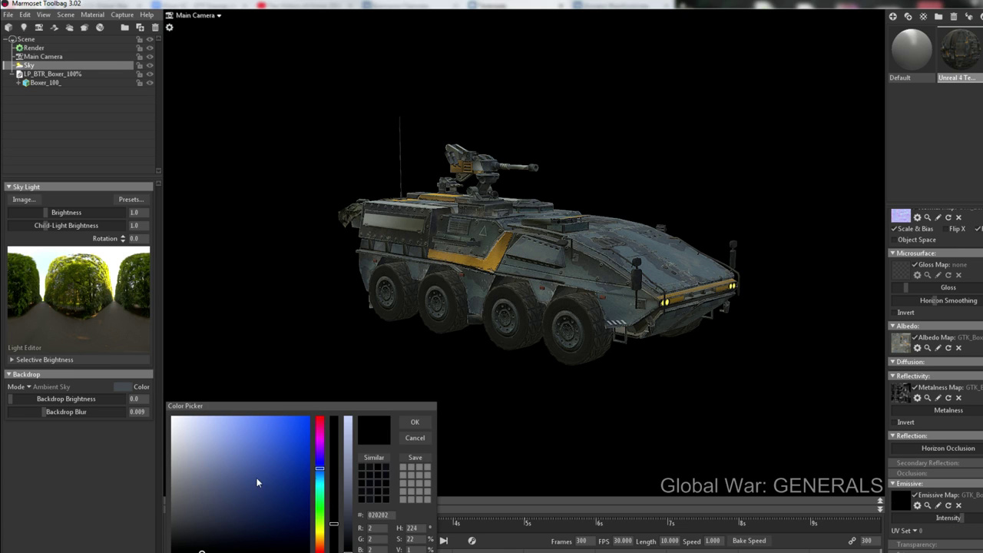
pyautogui.moveTo(257, 481); pyautogui.dragTo(310, 551)
pyautogui.click(414, 422)
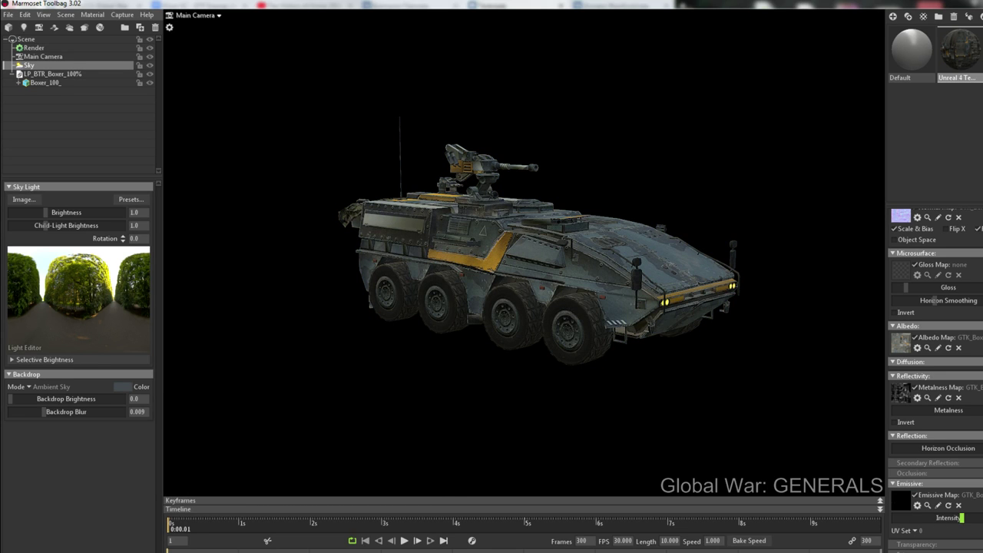
# Step: Try UV set 1 for the emissive map and return it to set 0
pyautogui.click(925, 531)
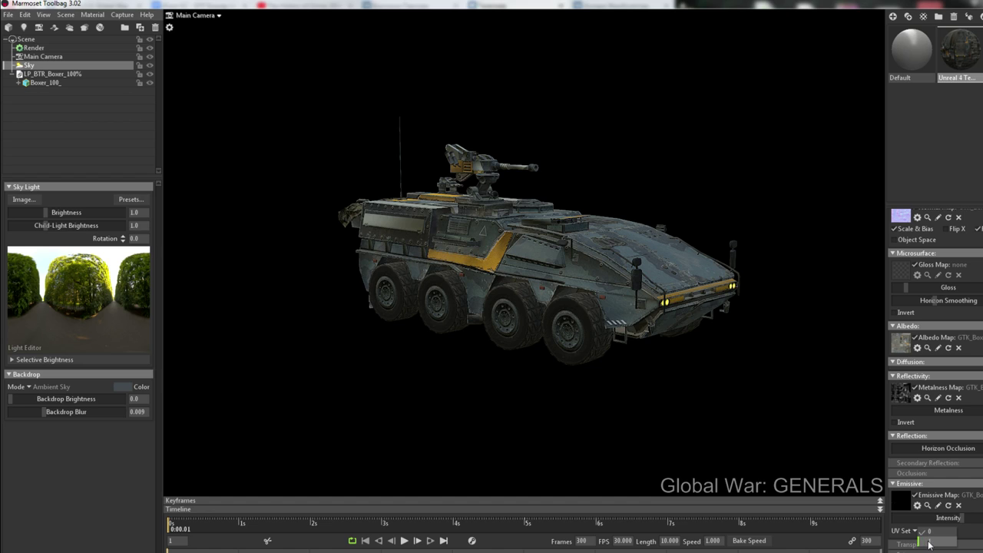
pyautogui.click(930, 543)
pyautogui.click(918, 531)
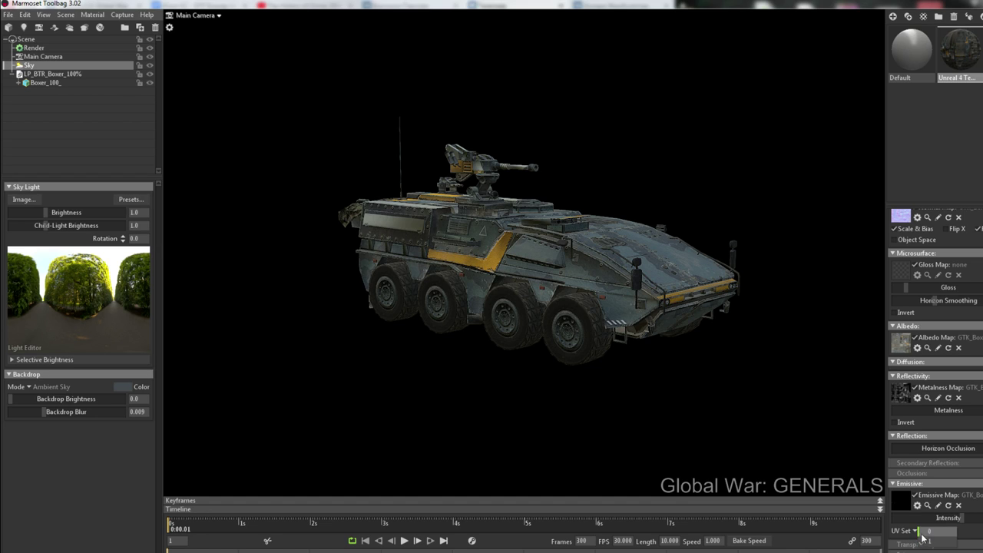
pyautogui.click(921, 532)
# Step: Set the anisotropic filtering of the GTK_Boxer_100%_Emissive.png map to 16x, keeping its wrapping on Repeat
pyautogui.click(917, 506)
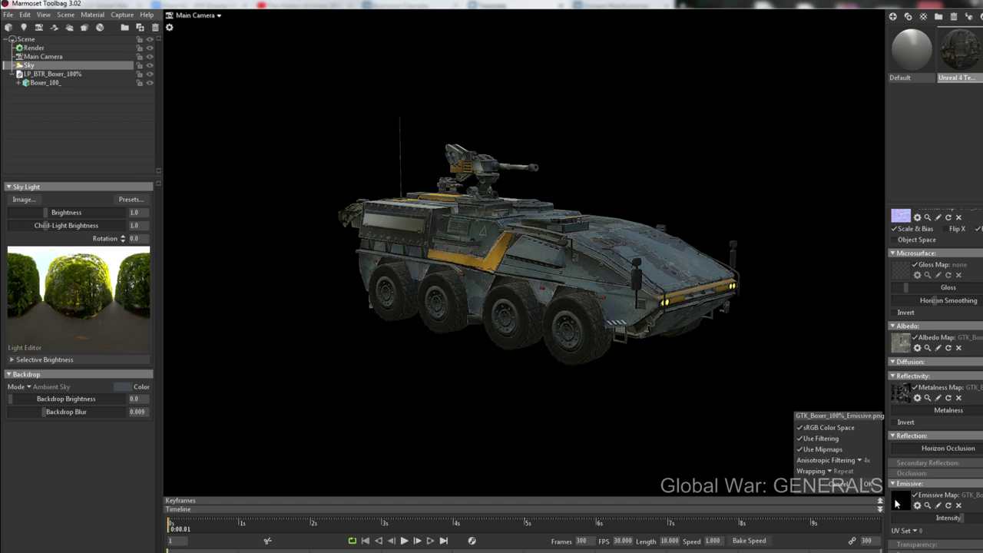
pyautogui.click(860, 460)
pyautogui.click(893, 501)
pyautogui.click(829, 471)
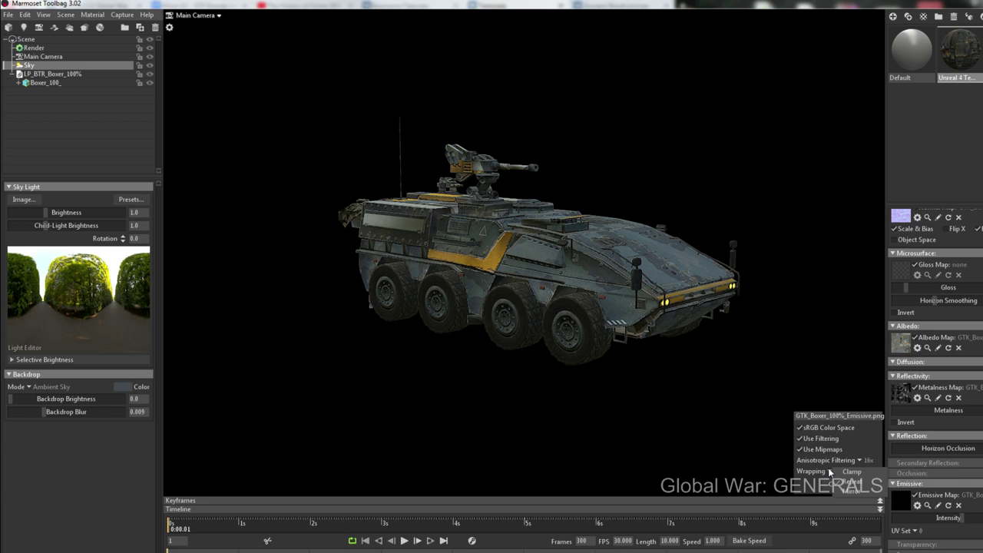
pyautogui.click(827, 468)
pyautogui.click(867, 485)
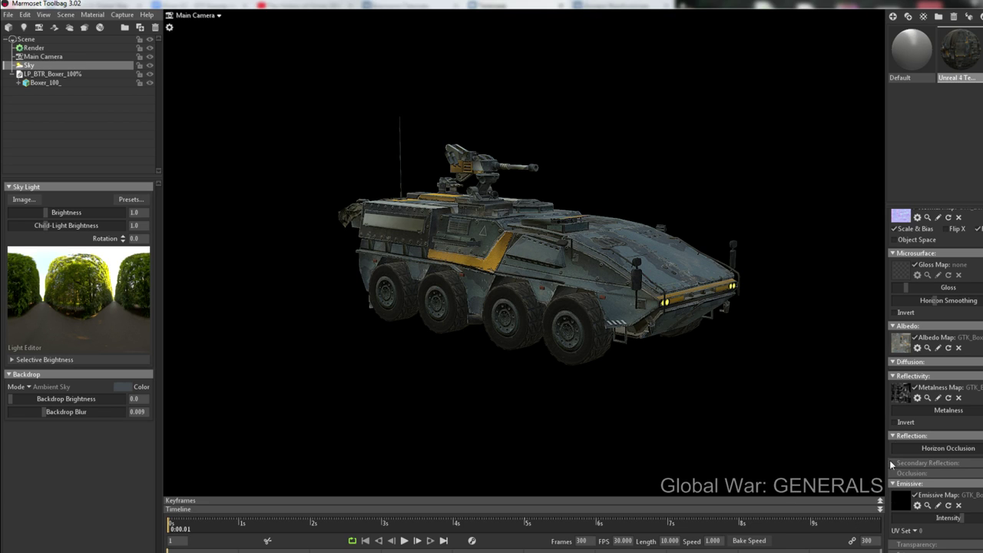
# Step: Set the anisotropic filtering to 16x for the material's albedo, metalness and normal maps
pyautogui.scroll(1, 898, 327)
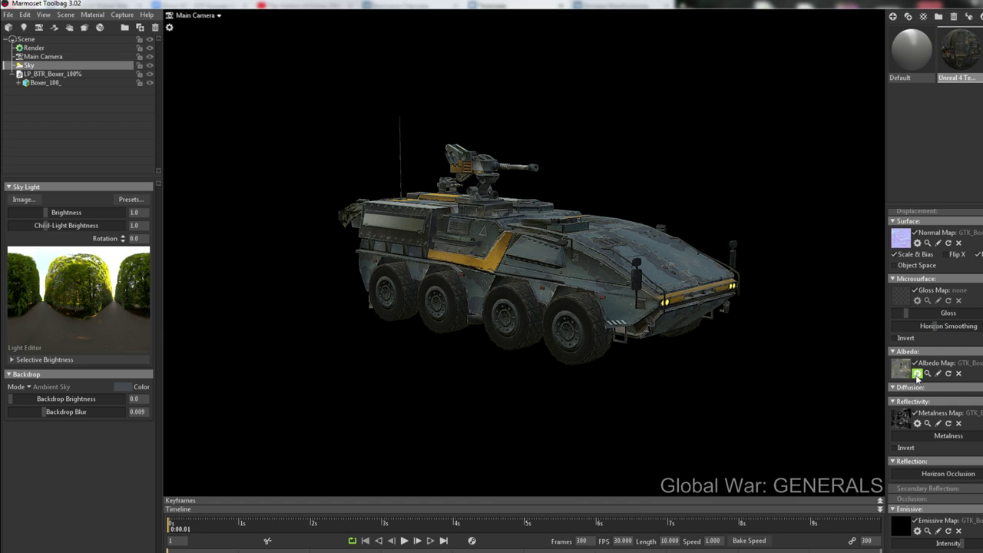
pyautogui.click(917, 374)
pyautogui.click(857, 376)
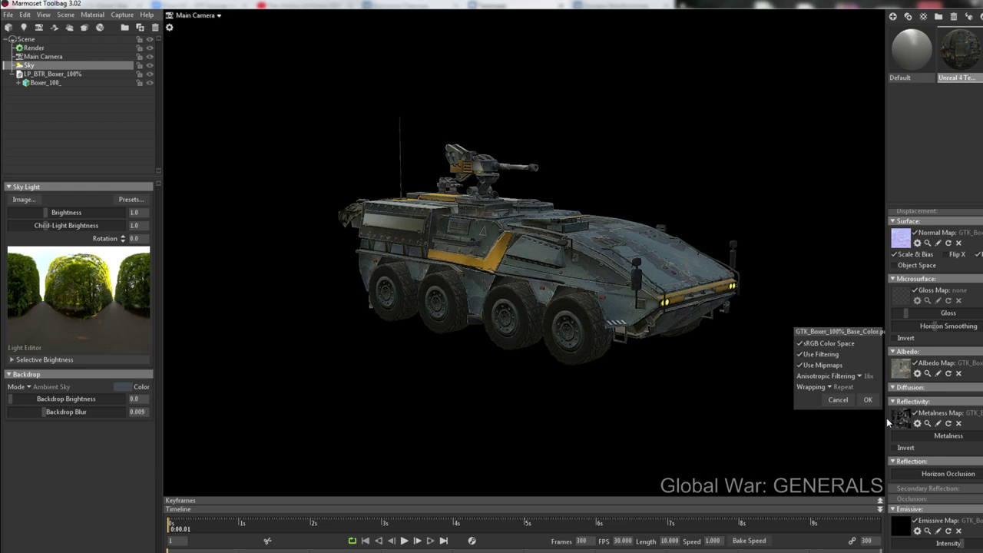
pyautogui.click(868, 400)
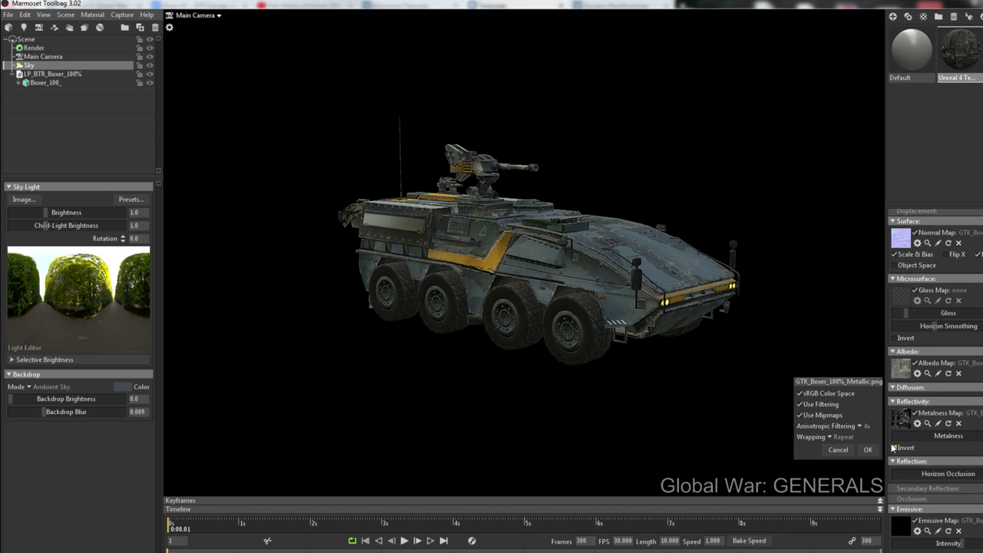
pyautogui.click(866, 426)
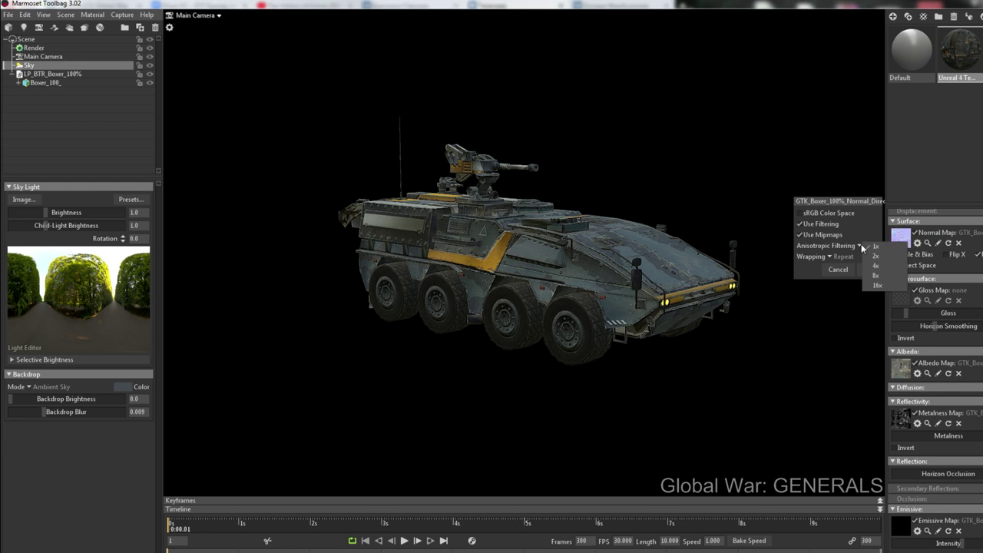
pyautogui.click(878, 285)
pyautogui.click(867, 270)
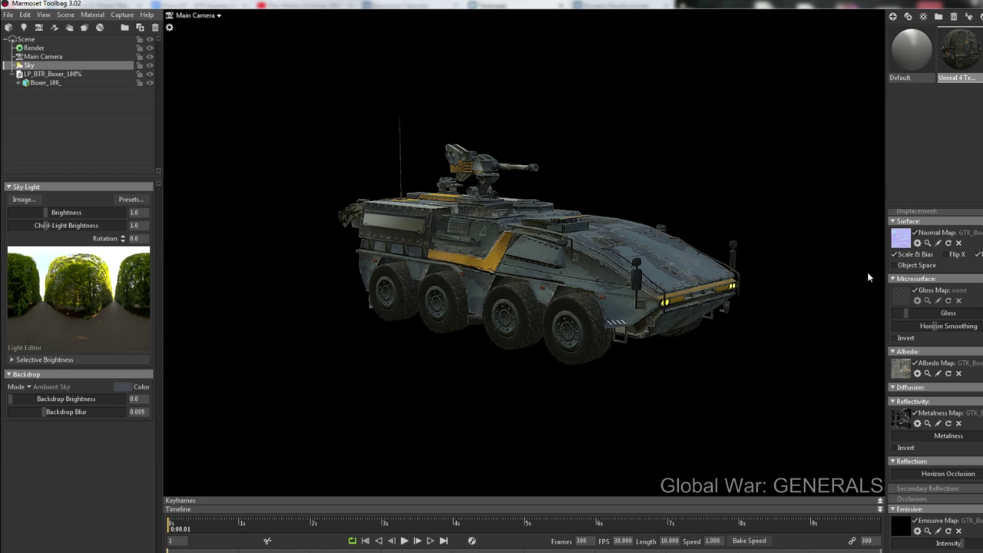
# Step: Examine the texturing on the vehicle's front, both sides and rear with nothing selected
pyautogui.moveTo(738, 307); pyautogui.dragTo(499, 338)
pyautogui.moveTo(497, 300); pyautogui.dragTo(503, 374, button='right')
pyautogui.moveTo(503, 374); pyautogui.dragTo(559, 294)
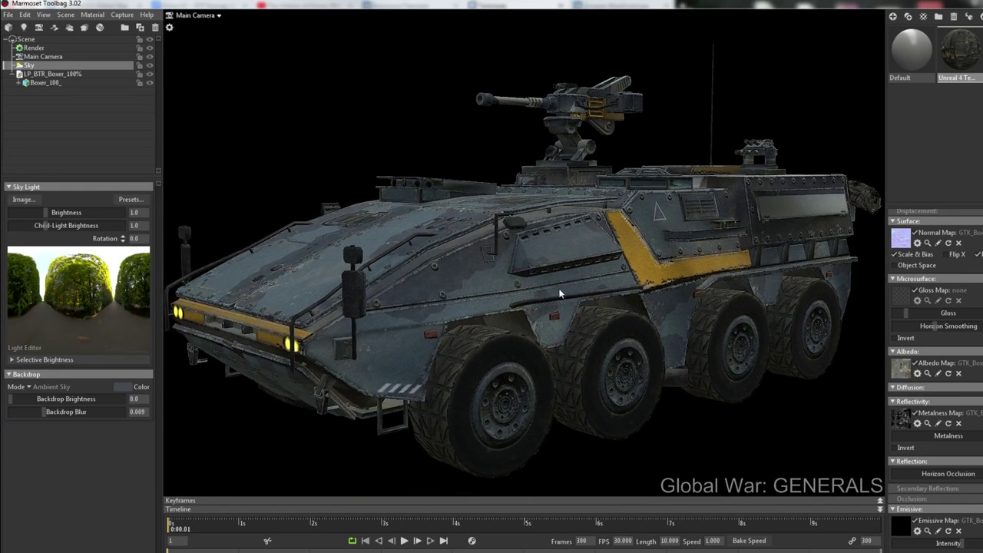
pyautogui.click(758, 455)
pyautogui.click(924, 148)
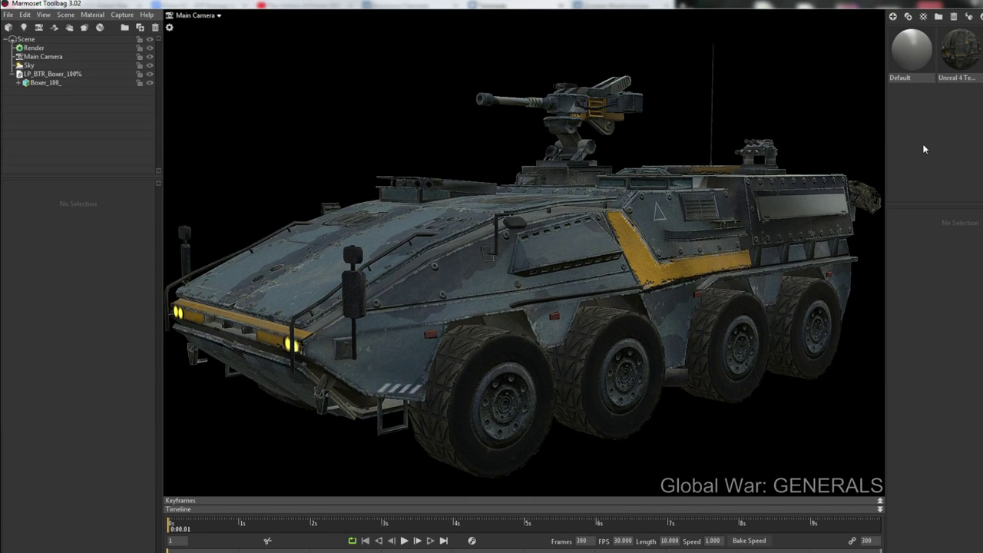
pyautogui.moveTo(544, 397); pyautogui.dragTo(749, 397)
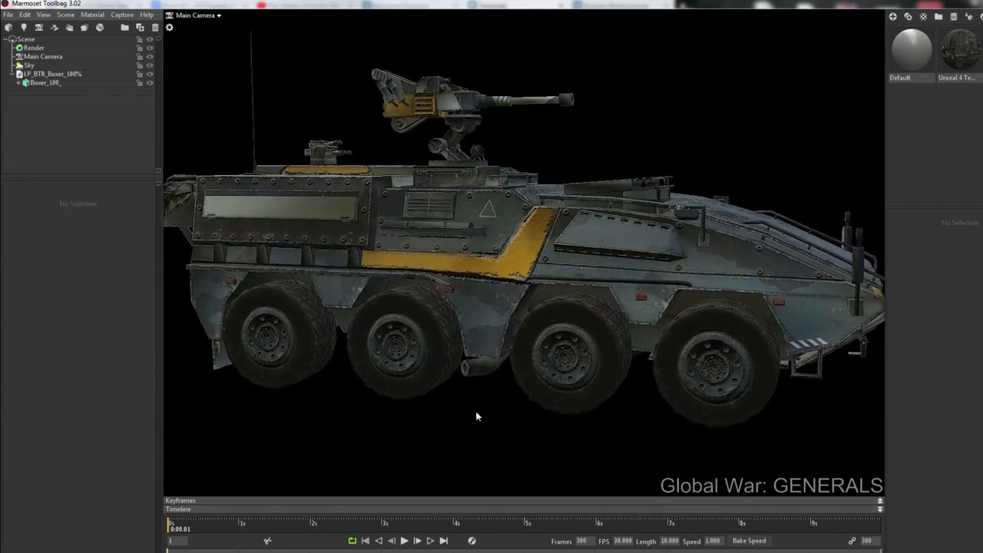
pyautogui.moveTo(402, 392); pyautogui.dragTo(480, 389)
pyautogui.moveTo(338, 386); pyautogui.dragTo(745, 392)
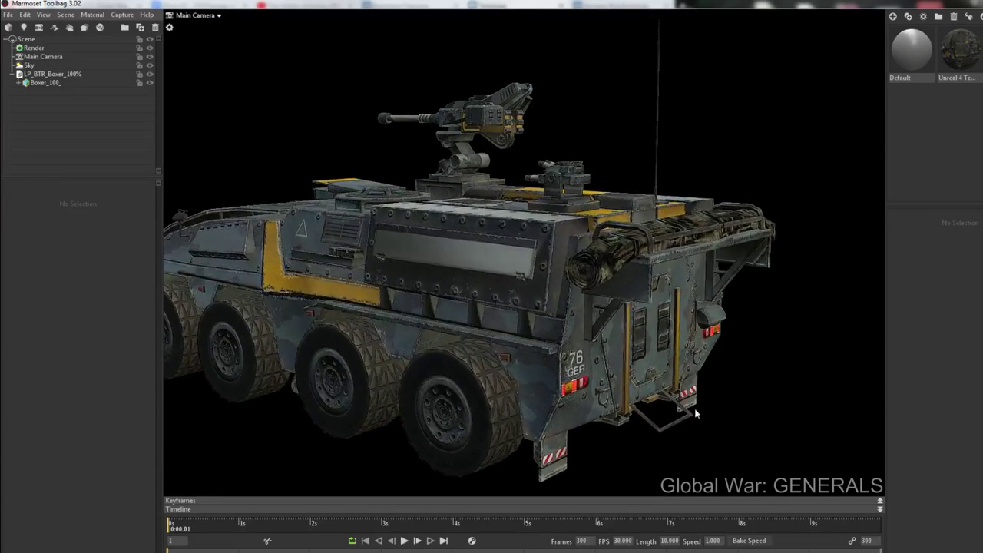
# Step: Examine the turret gun and the roof details of the vehicle up close from several angles
pyautogui.moveTo(342, 403); pyautogui.dragTo(461, 419)
pyautogui.moveTo(438, 209); pyautogui.dragTo(470, 330, button='middle')
pyautogui.moveTo(466, 234); pyautogui.dragTo(425, 330, button='right')
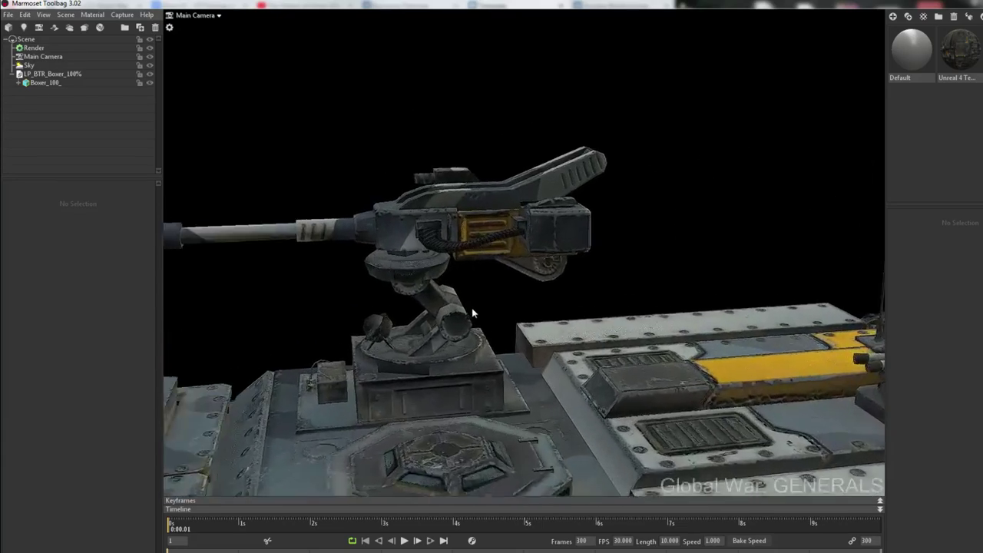
pyautogui.moveTo(425, 330); pyautogui.dragTo(170, 355)
pyautogui.moveTo(348, 242); pyautogui.dragTo(160, 222)
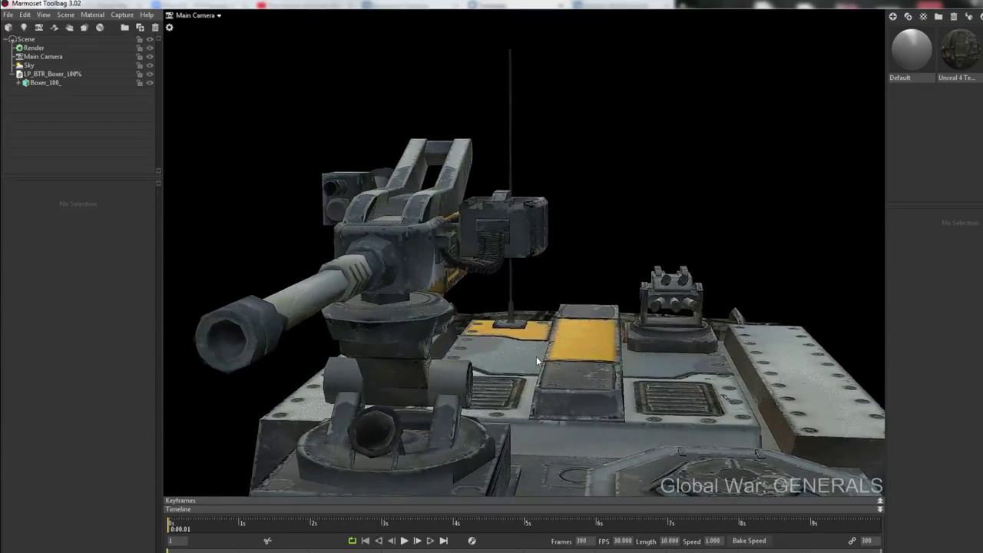
pyautogui.moveTo(536, 356); pyautogui.dragTo(603, 318)
# Step: Add a child light to the sky and place it near the upper edge of the central foliage in the sky image
pyautogui.click(35, 65)
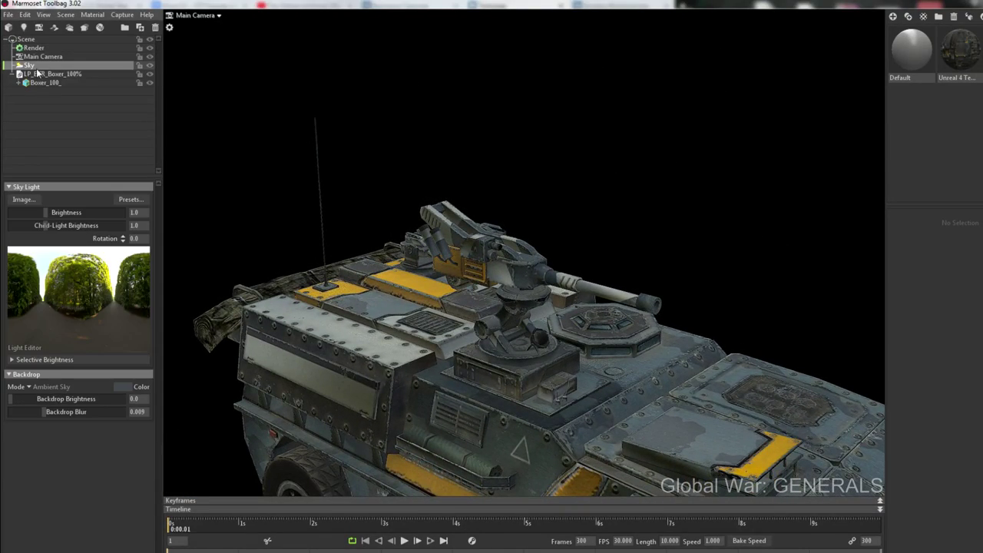
pyautogui.click(115, 264)
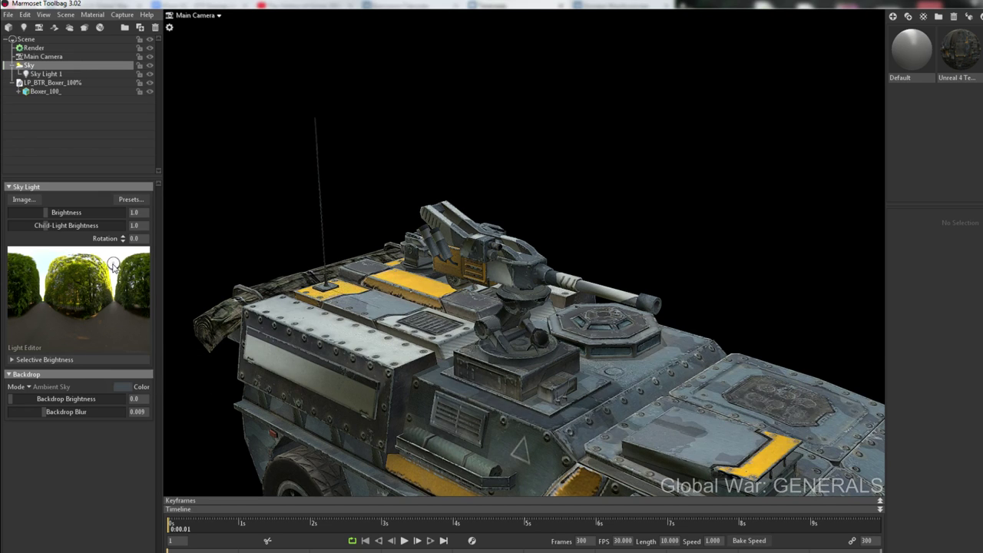
pyautogui.moveTo(114, 265); pyautogui.dragTo(105, 270)
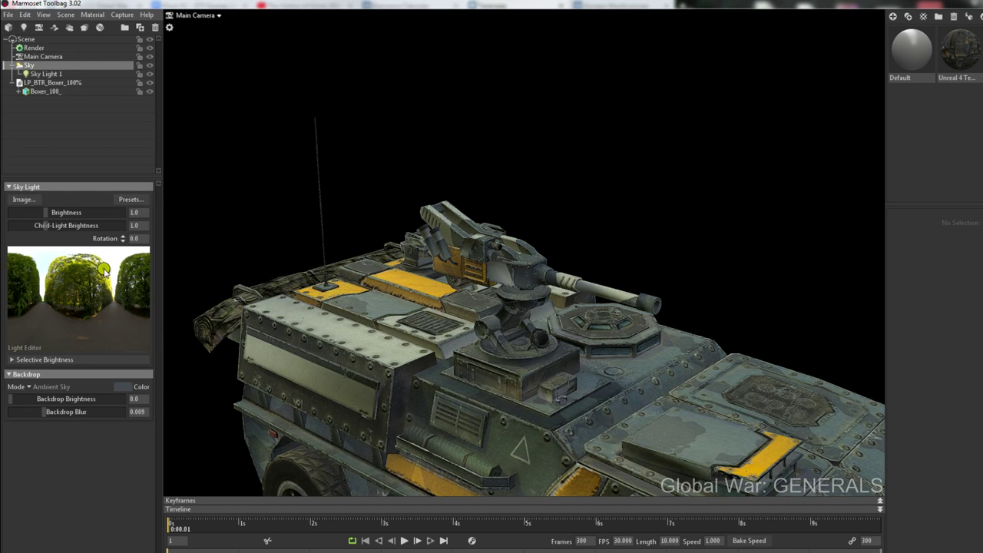
# Step: Capture an image of the whole vehicle in front three-quarter view and close the picture viewer that shows it
pyautogui.moveTo(405, 321); pyautogui.dragTo(535, 317)
pyautogui.moveTo(536, 317); pyautogui.dragTo(532, 268, button='right')
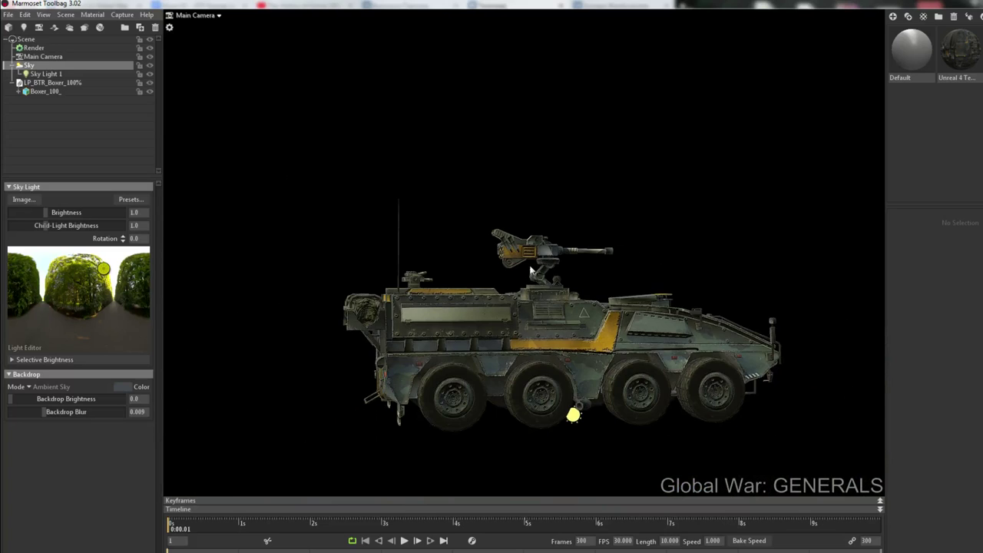
pyautogui.moveTo(711, 330); pyautogui.dragTo(459, 338)
pyautogui.moveTo(655, 396); pyautogui.dragTo(659, 364, button='middle')
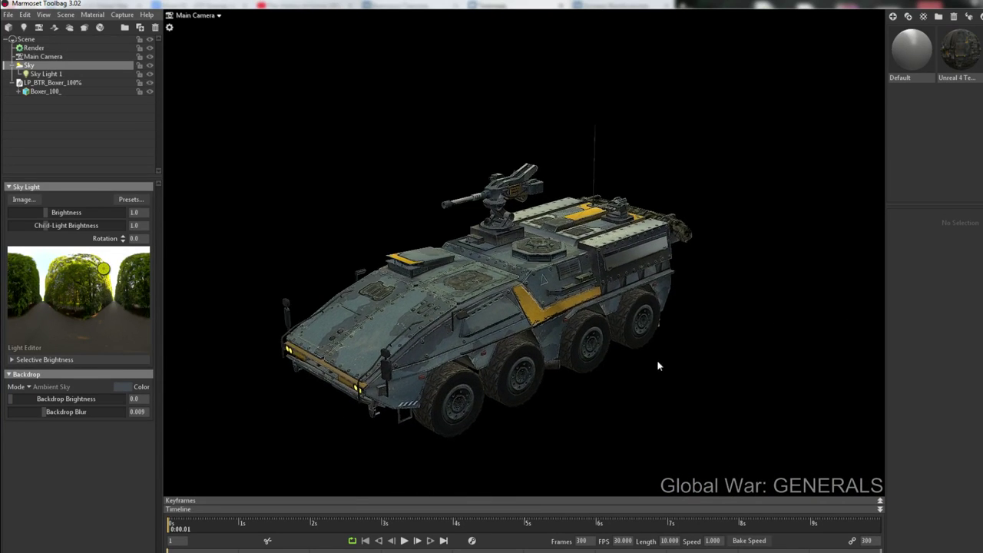
pyautogui.moveTo(638, 323); pyautogui.dragTo(598, 345, button='right')
pyautogui.moveTo(598, 345); pyautogui.dragTo(705, 233, button='middle')
pyautogui.moveTo(704, 234)
pyautogui.mouseDown(button='right')
pyautogui.moveTo(704, 249)
pyautogui.moveTo(695, 226)
pyautogui.mouseUp(button='right')
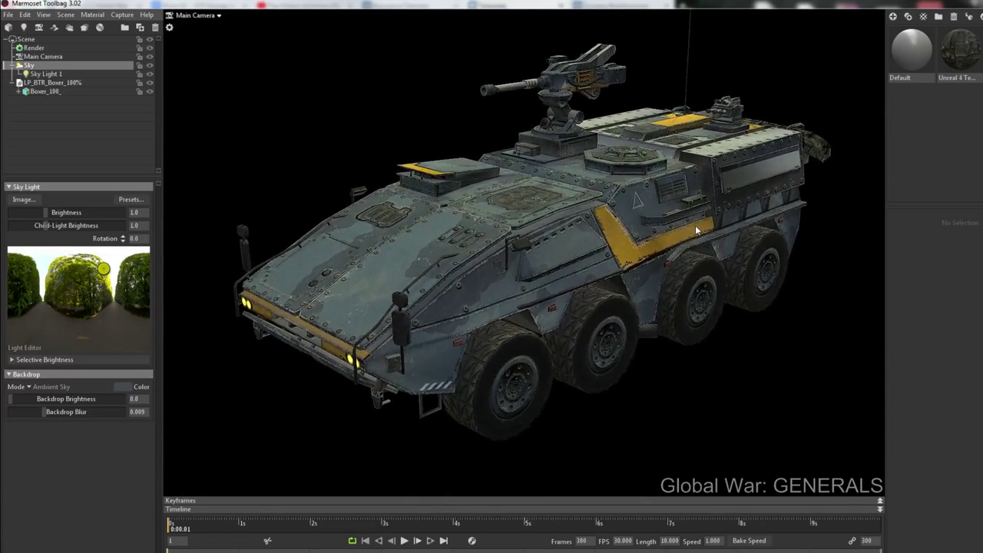
pyautogui.moveTo(695, 225); pyautogui.dragTo(676, 253, button='middle')
pyautogui.moveTo(677, 259); pyautogui.dragTo(688, 319, button='right')
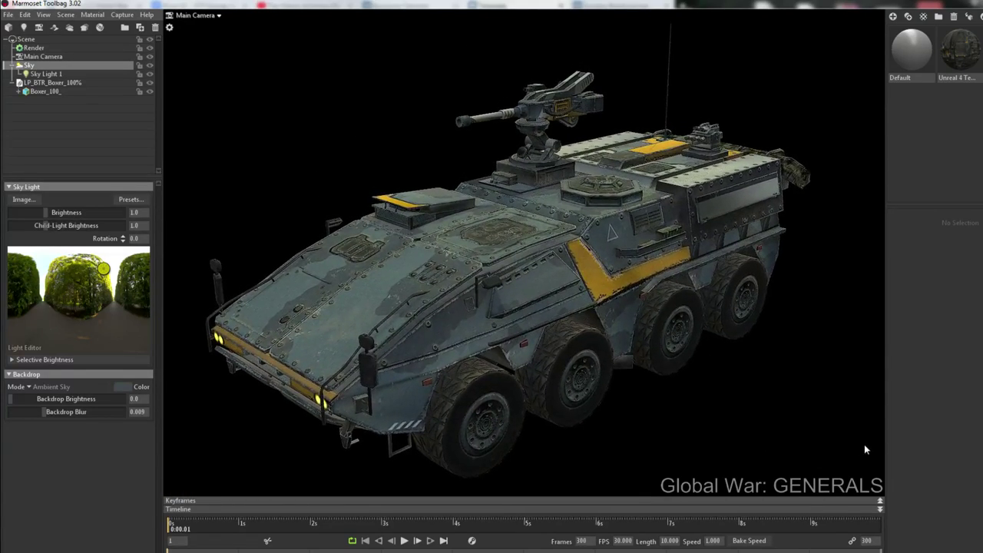
pyautogui.press('F11')
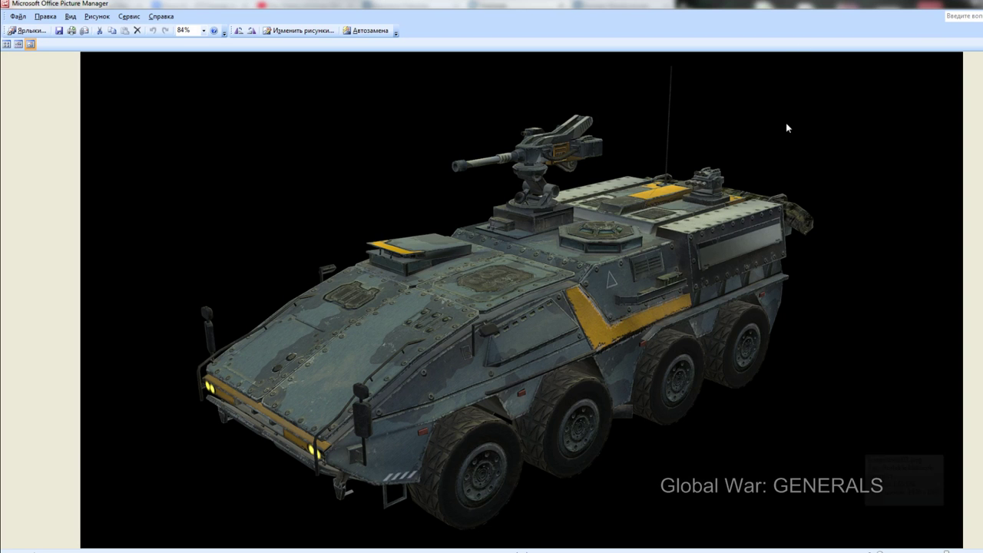
pyautogui.click(937, 8)
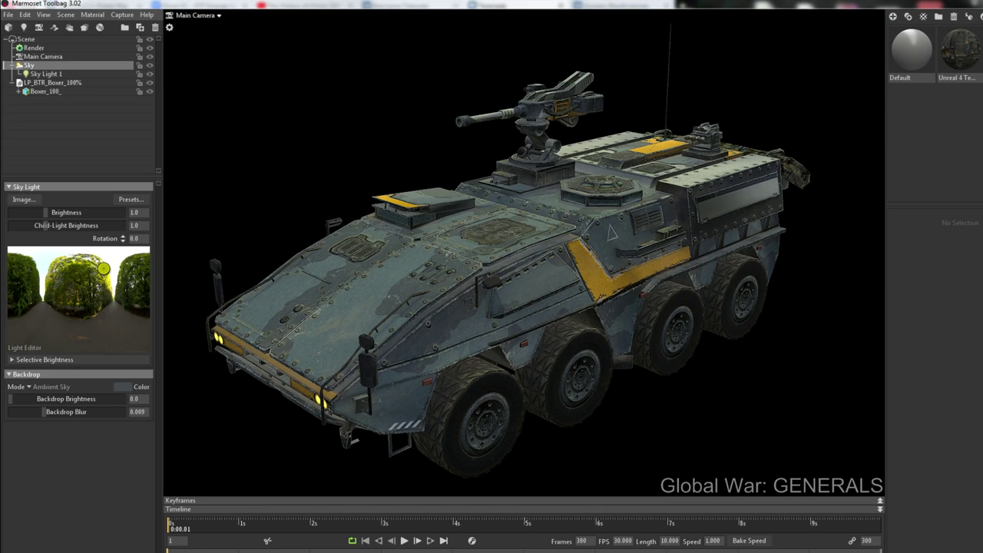
# Step: Replace the vehicle material's albedo map with GTK_Boxer_75%_Base_Color.png from the Test folder
pyautogui.click(444, 264)
pyautogui.moveTo(441, 268); pyautogui.dragTo(787, 140)
pyautogui.click(955, 63)
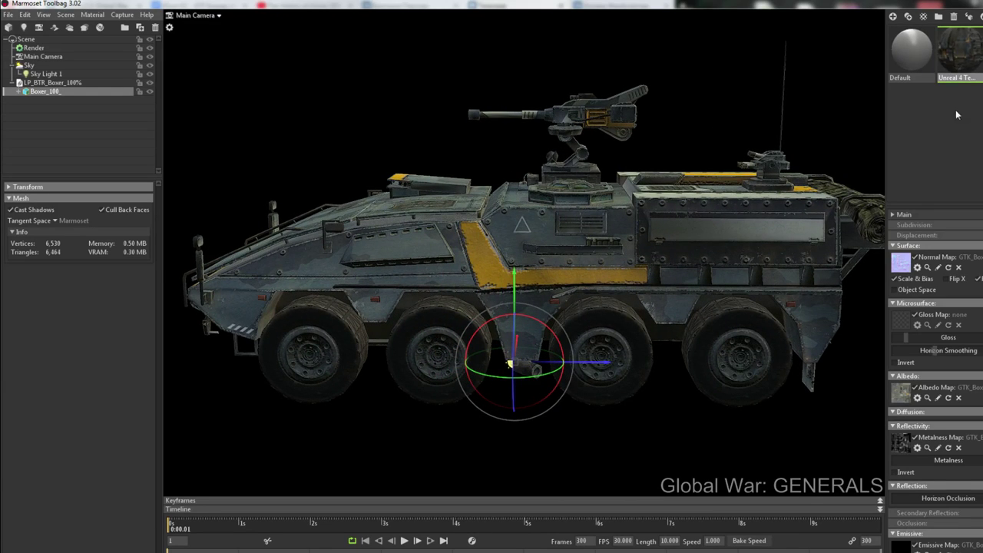
pyautogui.click(901, 400)
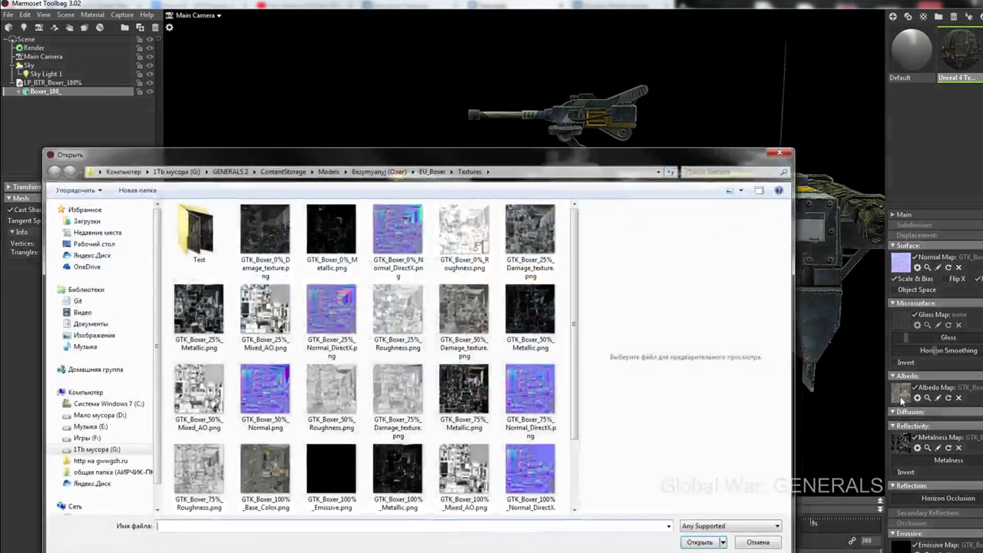
pyautogui.doubleClick(201, 235)
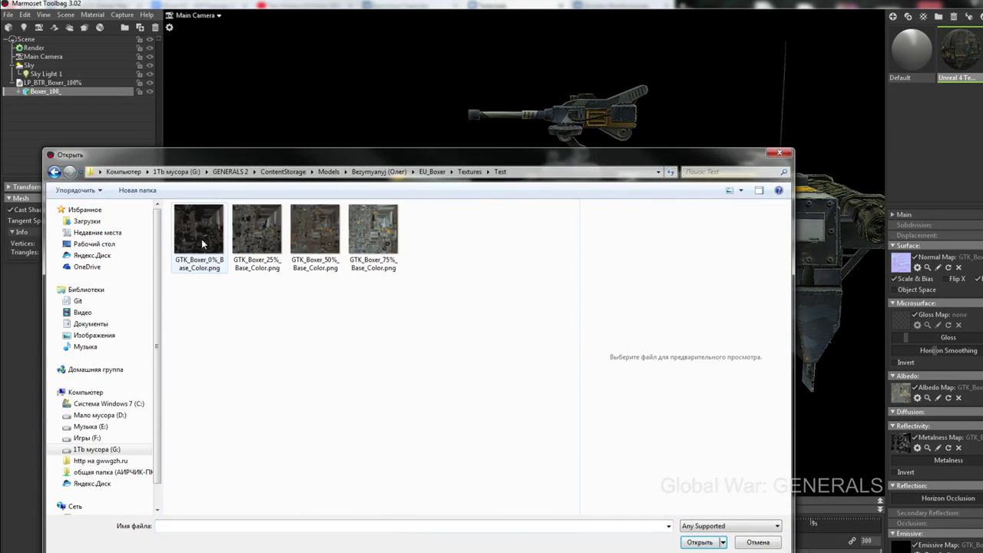
pyautogui.click(325, 245)
pyautogui.click(374, 230)
pyautogui.doubleClick(373, 230)
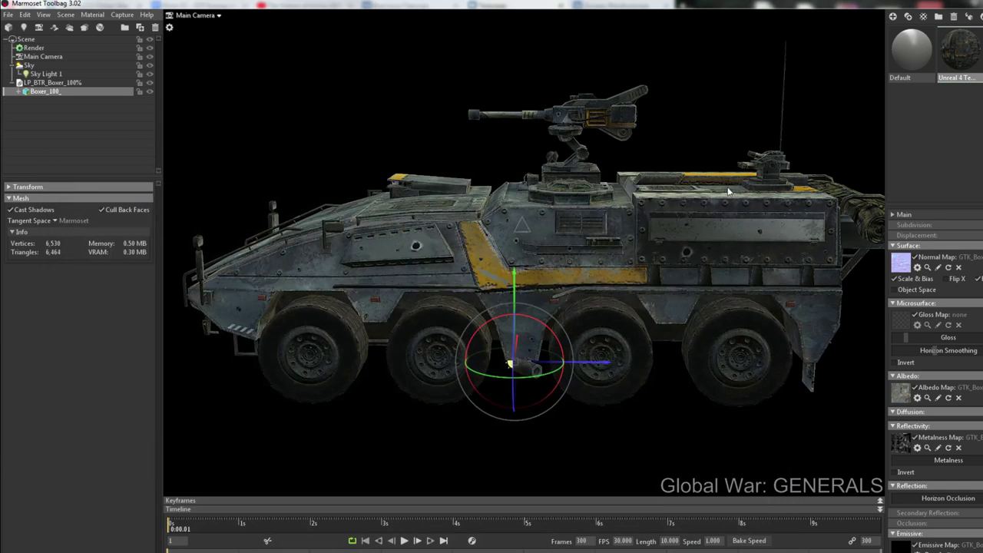
# Step: Examine the 75% base color on the whole vehicle with nothing selected, ending in a front three-quarter view
pyautogui.moveTo(398, 288); pyautogui.dragTo(511, 343)
pyautogui.click(965, 135)
pyautogui.scroll(-6, 577, 301)
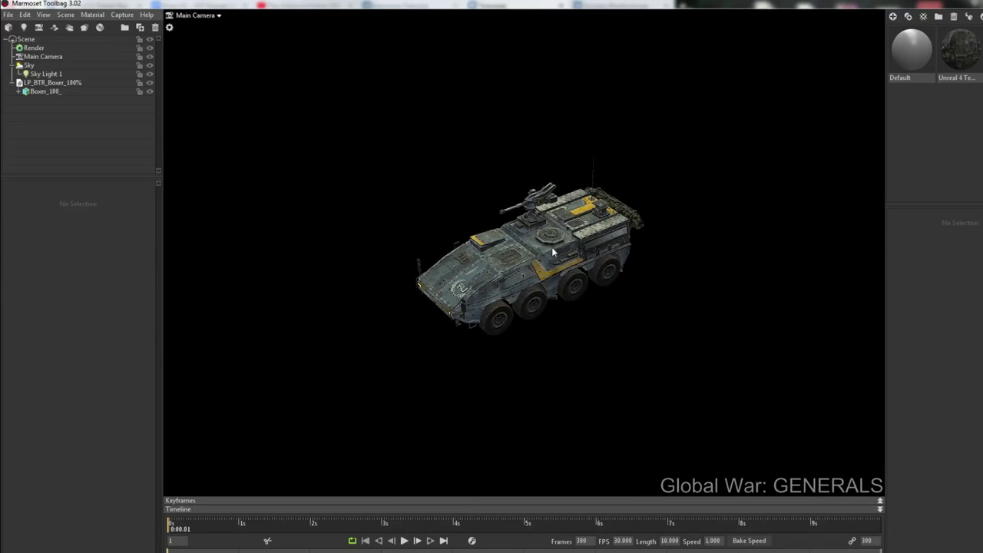
pyautogui.moveTo(553, 253); pyautogui.dragTo(538, 307)
pyautogui.moveTo(535, 267); pyautogui.dragTo(535, 314, button='right')
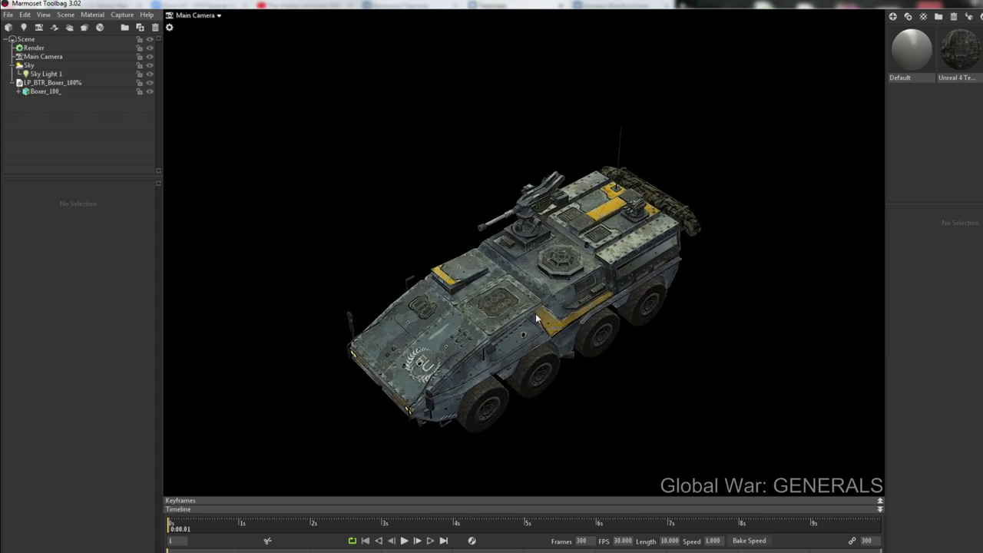
pyautogui.moveTo(535, 314); pyautogui.dragTo(531, 297)
pyautogui.moveTo(531, 297)
pyautogui.mouseDown(button='right')
pyautogui.moveTo(533, 311)
pyautogui.moveTo(543, 309)
pyautogui.mouseUp(button='right')
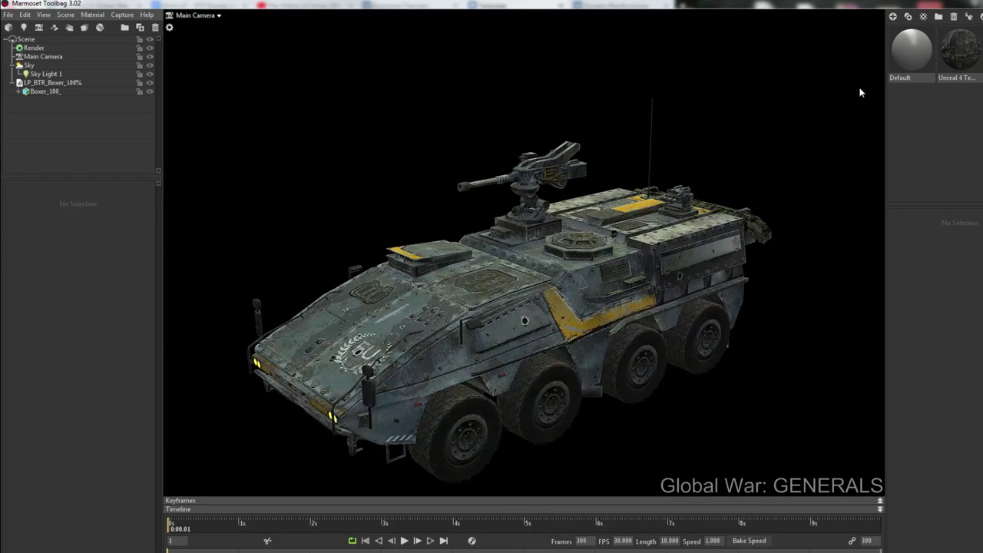
# Step: Replace the vehicle material's normal map with GTK_Boxer_75%_Normal_DirectX.png from the Textures folder
pyautogui.click(944, 68)
pyautogui.click(902, 263)
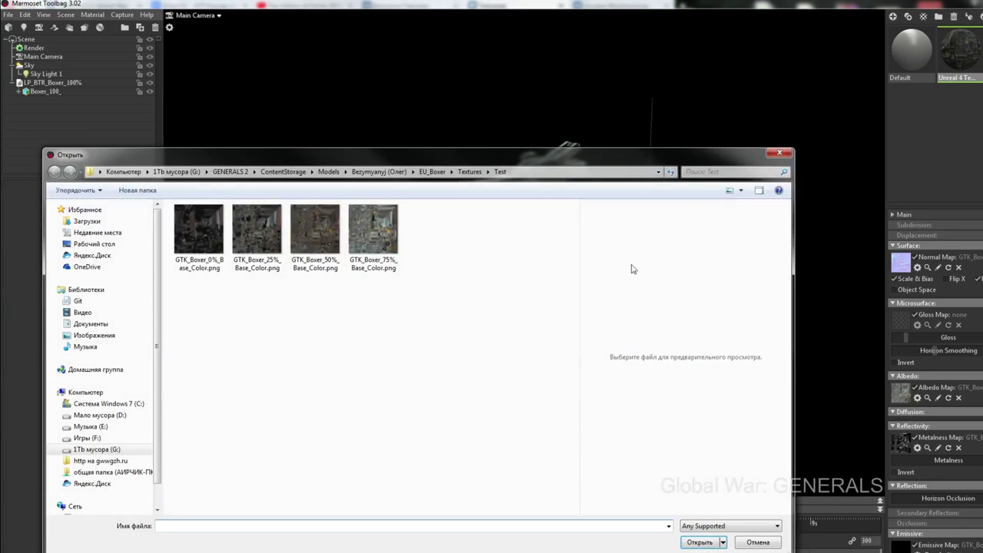
pyautogui.click(469, 172)
pyautogui.moveTo(576, 286); pyautogui.dragTo(561, 412)
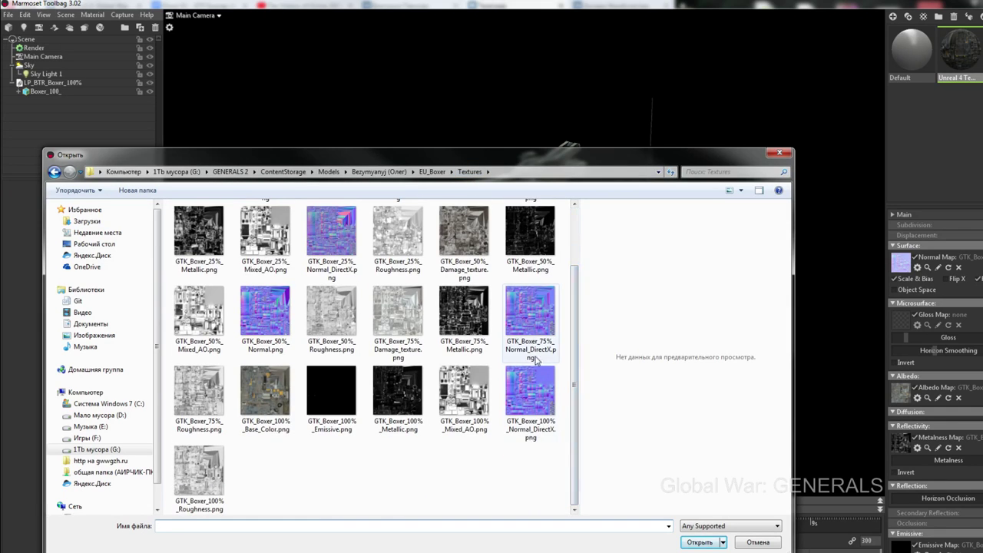
pyautogui.doubleClick(531, 330)
pyautogui.moveTo(515, 364); pyautogui.dragTo(475, 326)
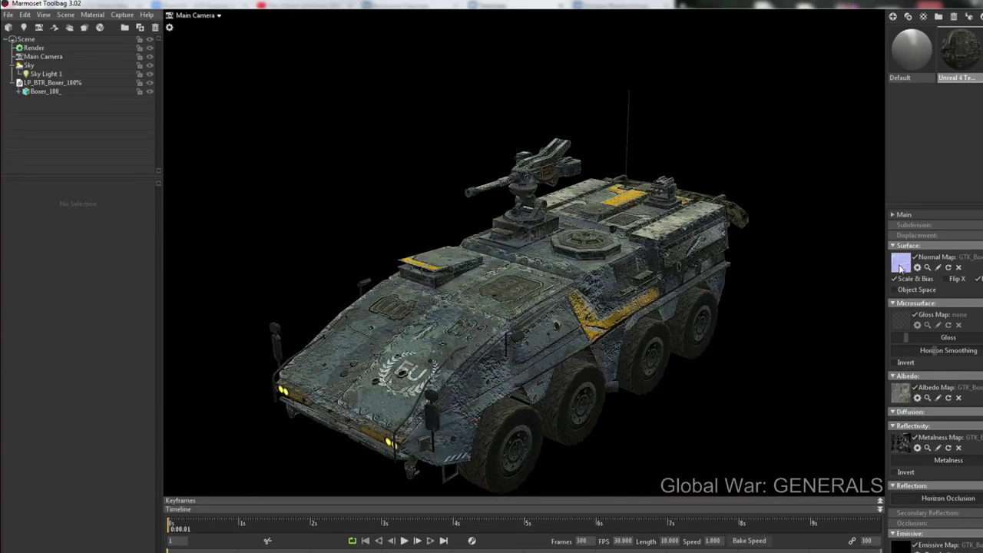
# Step: Compare the 75% and 100% normal map previews and load GTK_Boxer_100%_Normal_DirectX.png as the material's normal map
pyautogui.click(901, 265)
pyautogui.moveTo(570, 418); pyautogui.dragTo(587, 488)
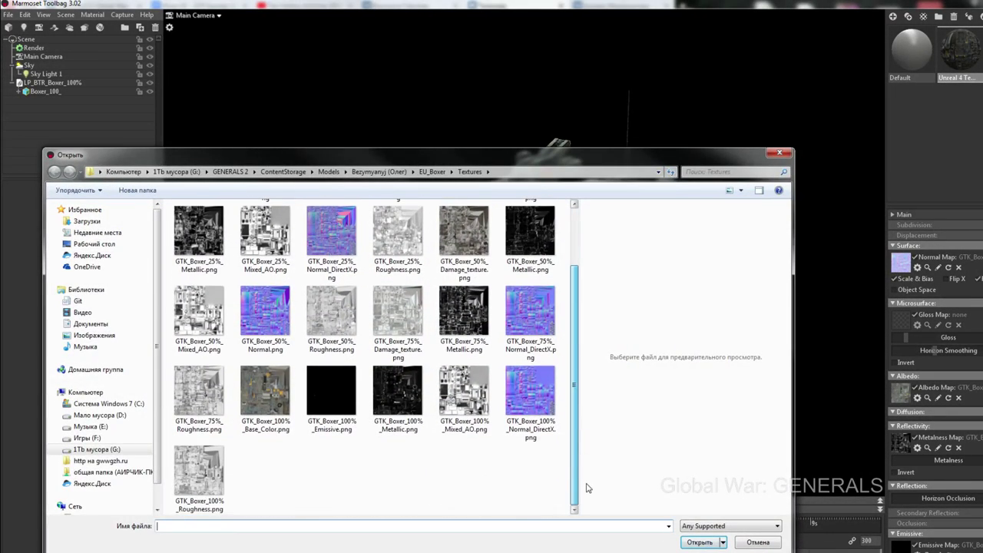
pyautogui.click(540, 405)
pyautogui.click(528, 318)
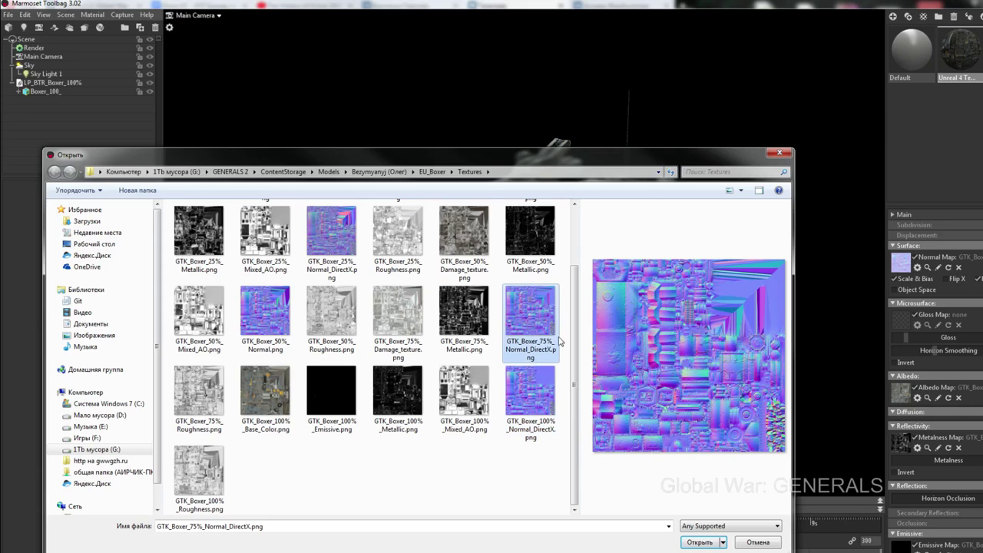
pyautogui.click(543, 390)
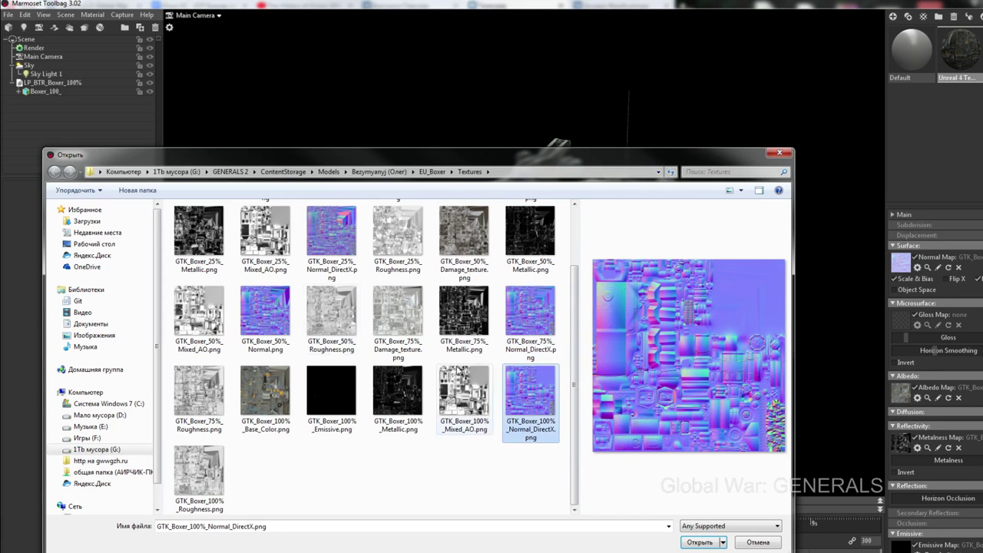
pyautogui.click(529, 324)
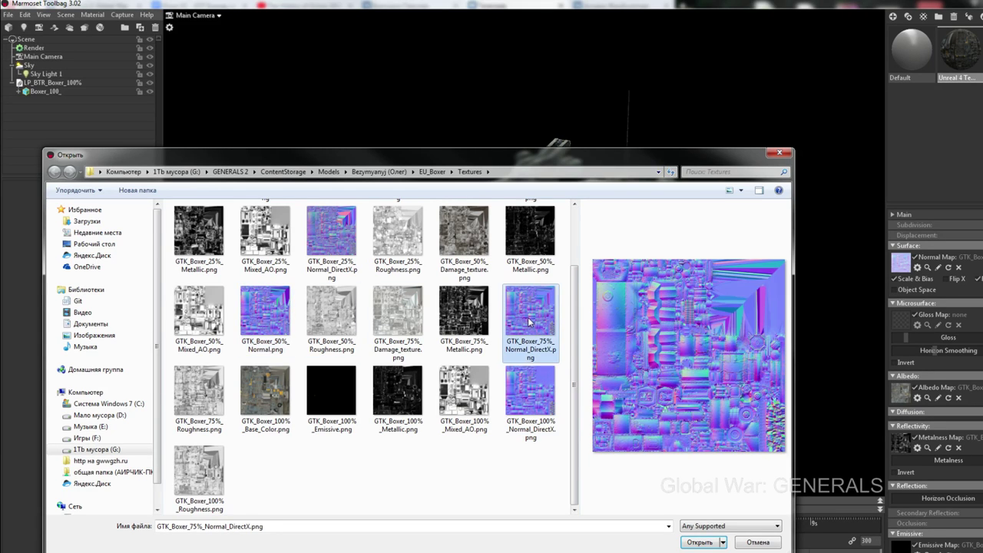
pyautogui.doubleClick(536, 401)
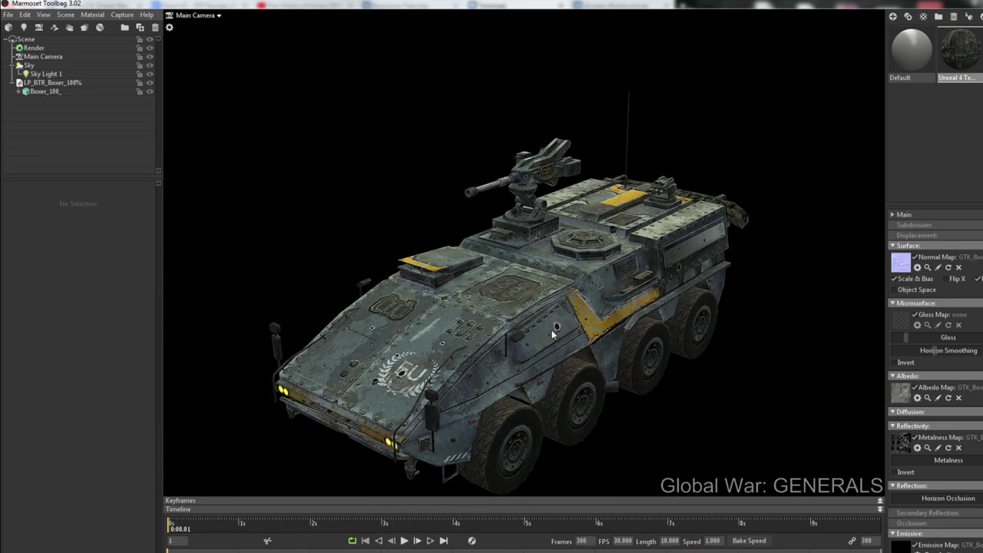
pyautogui.moveTo(551, 330); pyautogui.dragTo(479, 362)
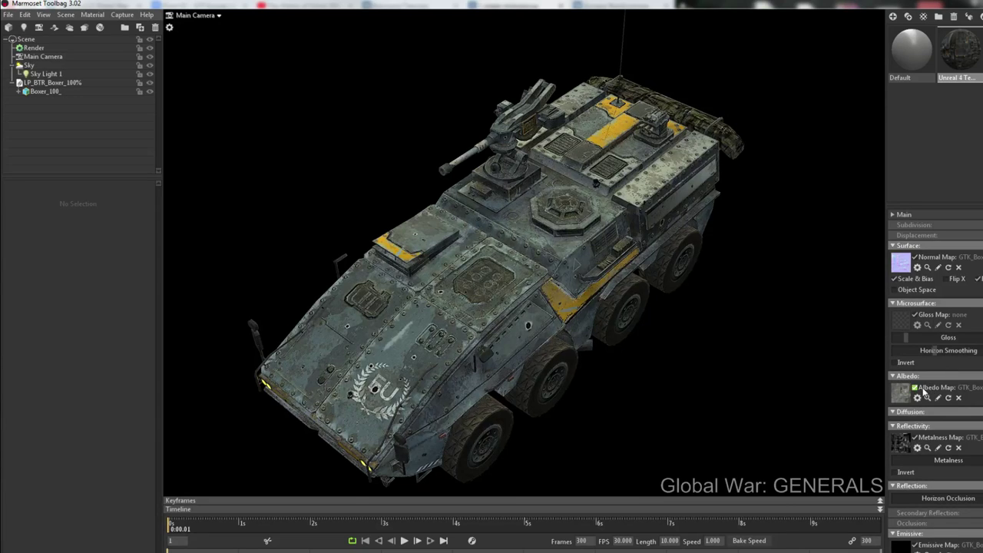
# Step: Replace the albedo map with GTK_Boxer_50%_Base_Color.png from the Test folder and examine the vehicle's front, side and rear
pyautogui.click(902, 393)
pyautogui.doubleClick(194, 234)
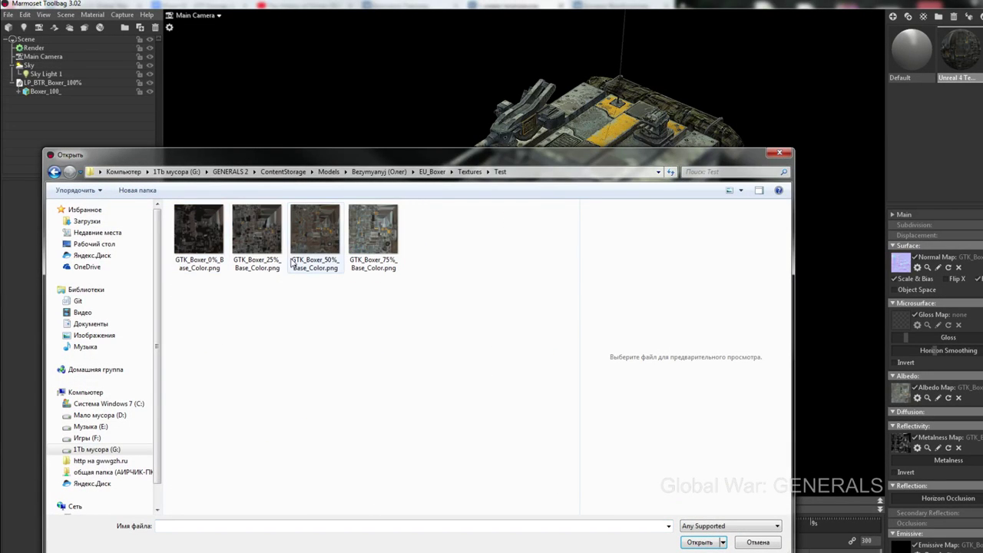
pyautogui.doubleClick(311, 237)
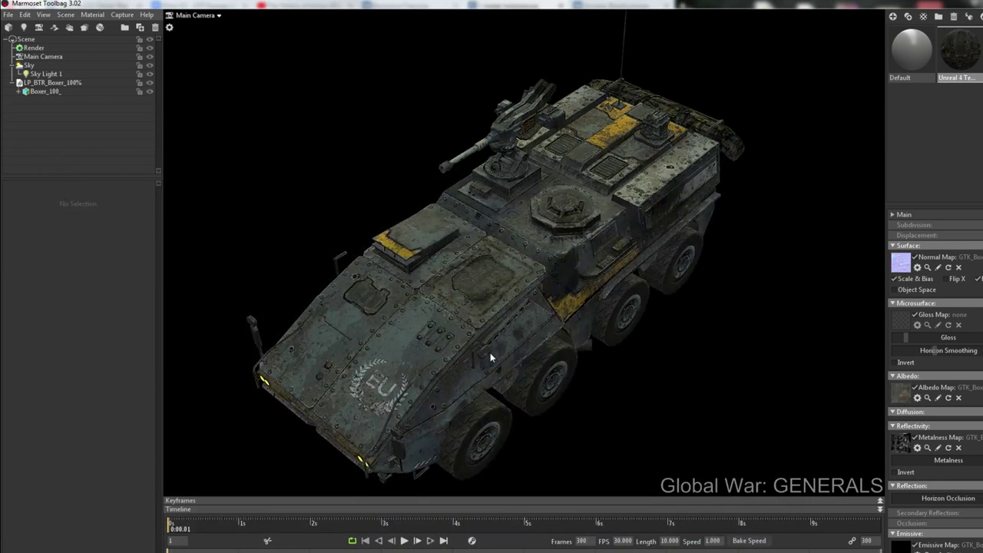
pyautogui.moveTo(490, 353); pyautogui.dragTo(485, 342)
pyautogui.moveTo(485, 341); pyautogui.dragTo(467, 266, button='right')
pyautogui.moveTo(467, 266); pyautogui.dragTo(408, 265)
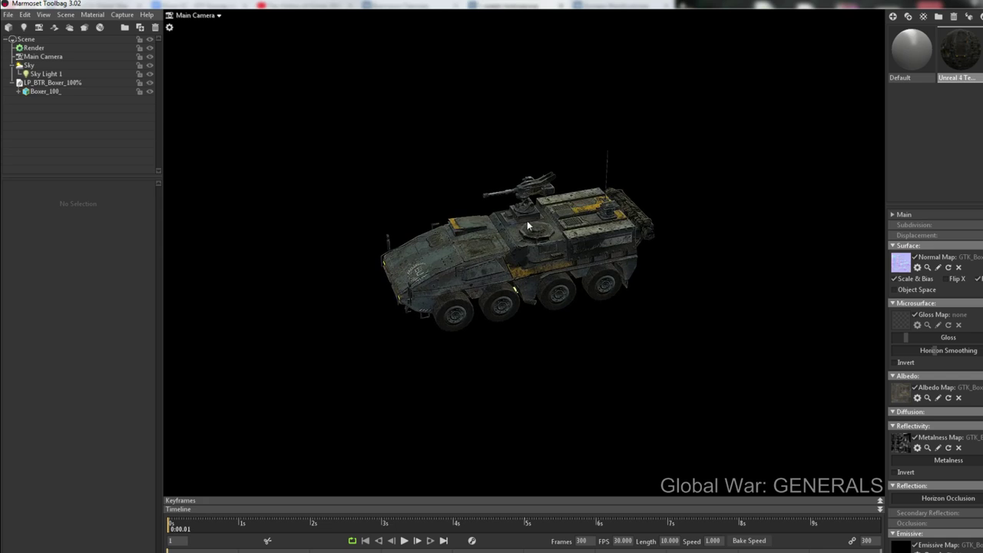
pyautogui.moveTo(527, 225); pyautogui.dragTo(530, 310, button='right')
pyautogui.moveTo(530, 311)
pyautogui.mouseDown()
pyautogui.moveTo(573, 287)
pyautogui.moveTo(527, 273)
pyautogui.moveTo(433, 278)
pyautogui.moveTo(456, 257)
pyautogui.moveTo(538, 306)
pyautogui.mouseUp()
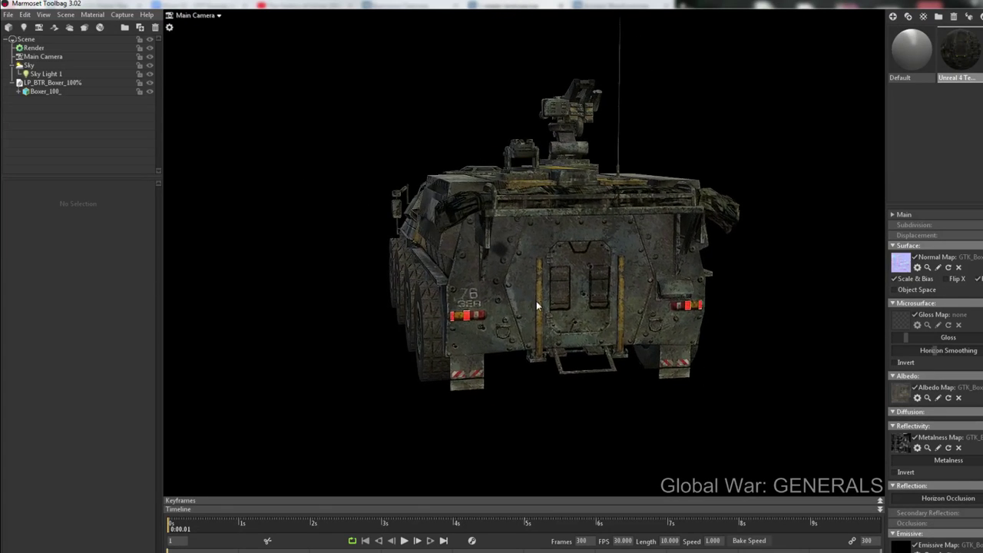
pyautogui.moveTo(586, 327); pyautogui.dragTo(430, 363)
# Step: Load GTK_Boxer_75%_Normal_DirectX.png from the Textures folder as the normal map and examine it with the 50% base color
pyautogui.click(901, 263)
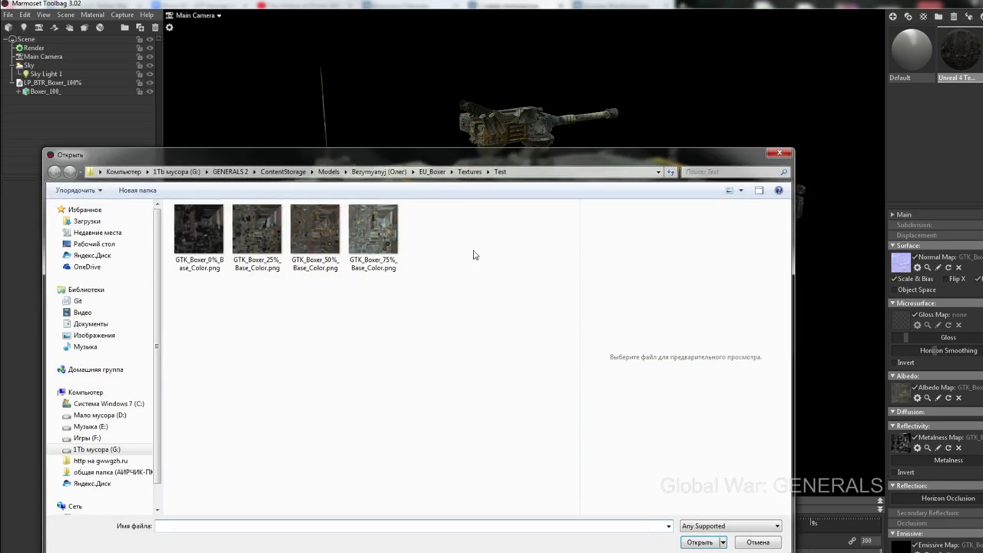
pyautogui.click(469, 172)
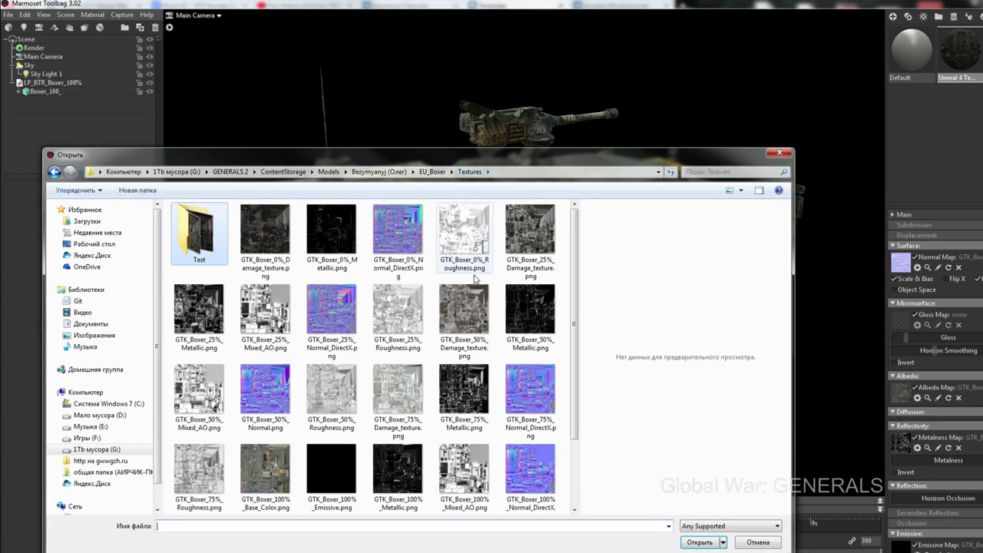
pyautogui.doubleClick(536, 397)
pyautogui.moveTo(674, 298); pyautogui.dragTo(417, 278)
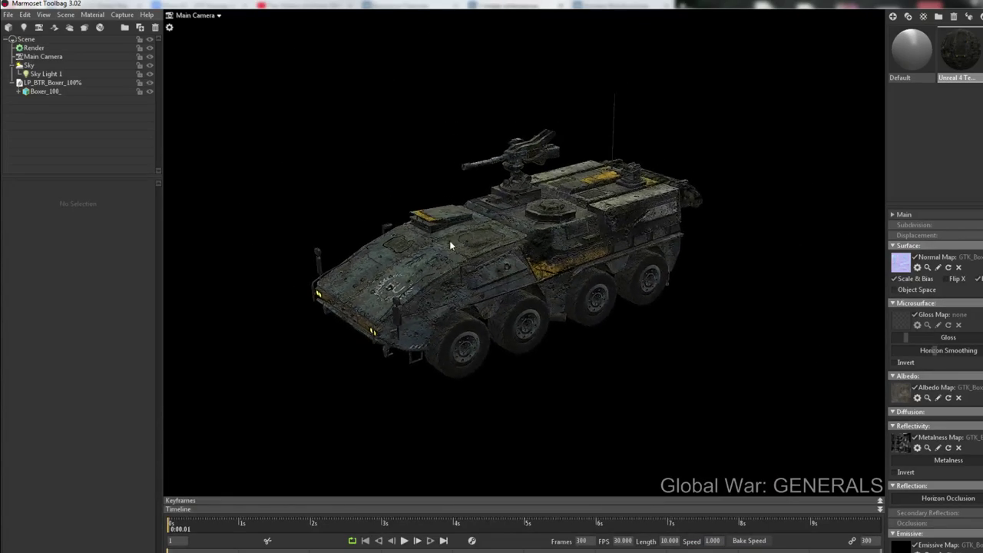
pyautogui.moveTo(451, 246); pyautogui.dragTo(617, 200)
pyautogui.moveTo(623, 181); pyautogui.dragTo(703, 200)
pyautogui.moveTo(303, 230); pyautogui.dragTo(461, 280)
# Step: Set the material's albedo map to GTK_Boxer_100%_Base_Color.png and its normal map to GTK_Boxer_100%_Normal_DirectX.png
pyautogui.click(903, 395)
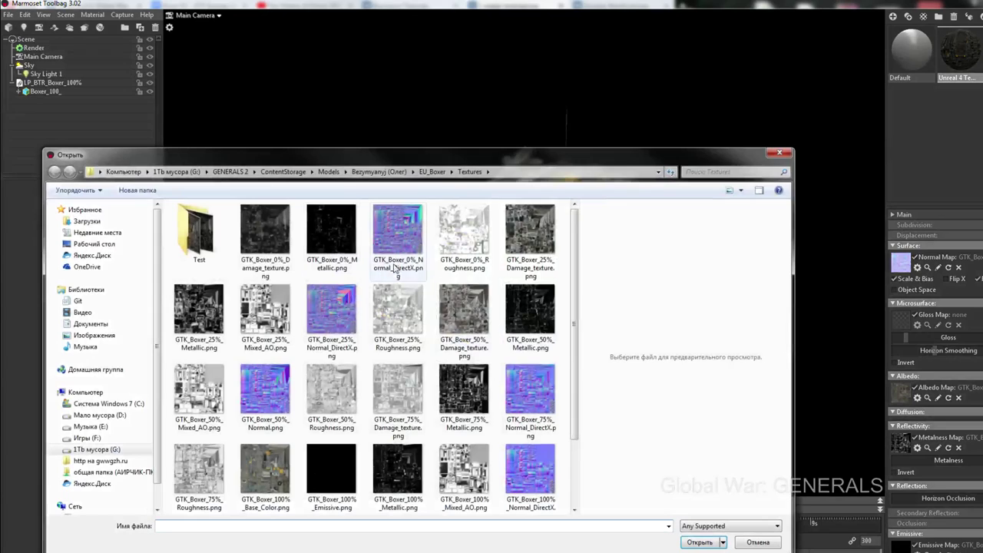
pyautogui.click(520, 453)
pyautogui.scroll(-1, 520, 453)
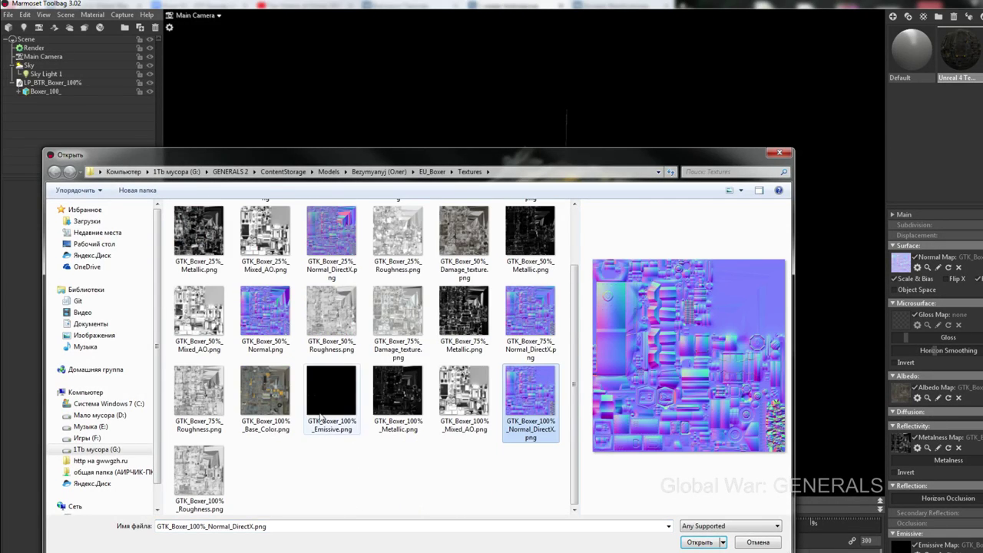
pyautogui.doubleClick(265, 400)
pyautogui.click(901, 265)
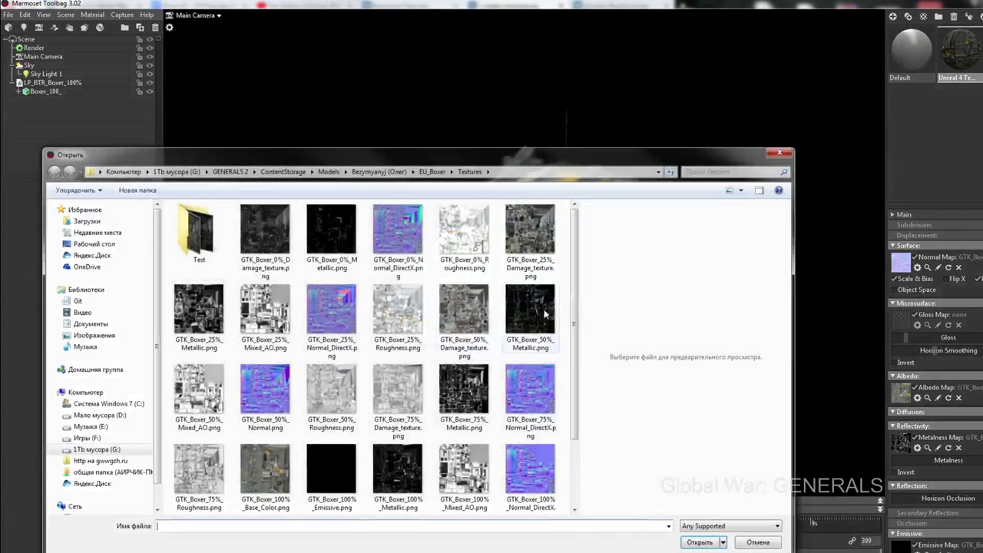
pyautogui.click(531, 445)
pyautogui.doubleClick(533, 387)
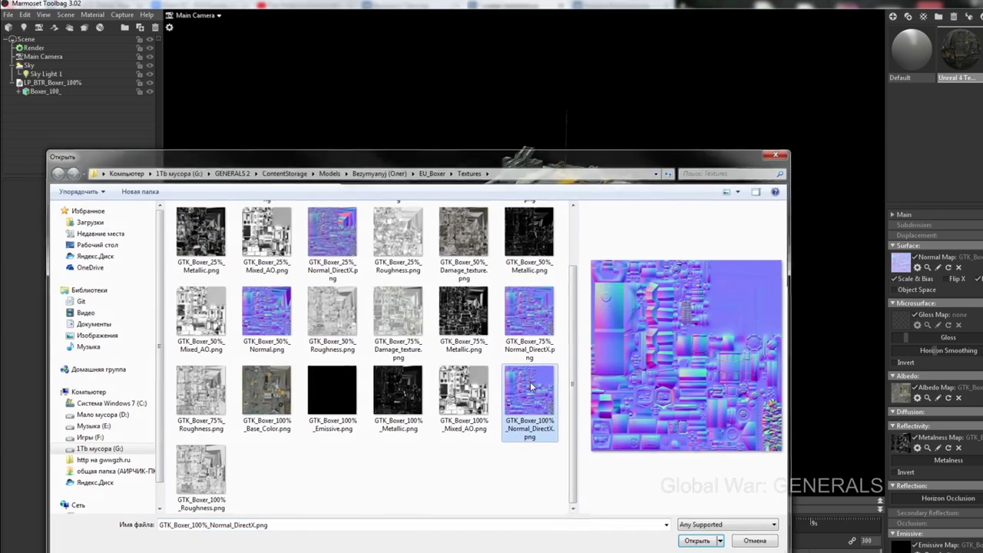
# Step: Replace the material's metalness map with GTK_Boxer_0%_Metallic.png from the Textures folder
pyautogui.click(902, 443)
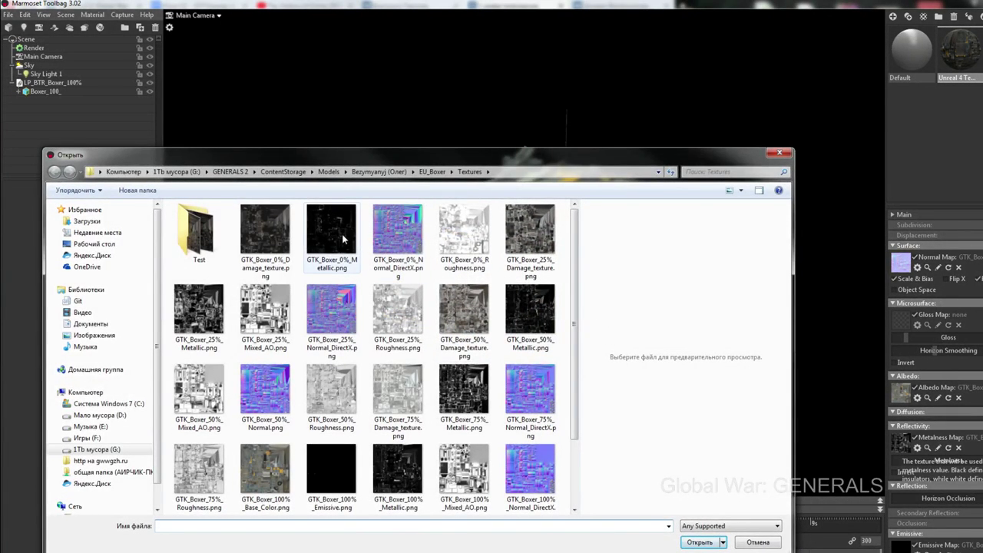
pyautogui.doubleClick(342, 239)
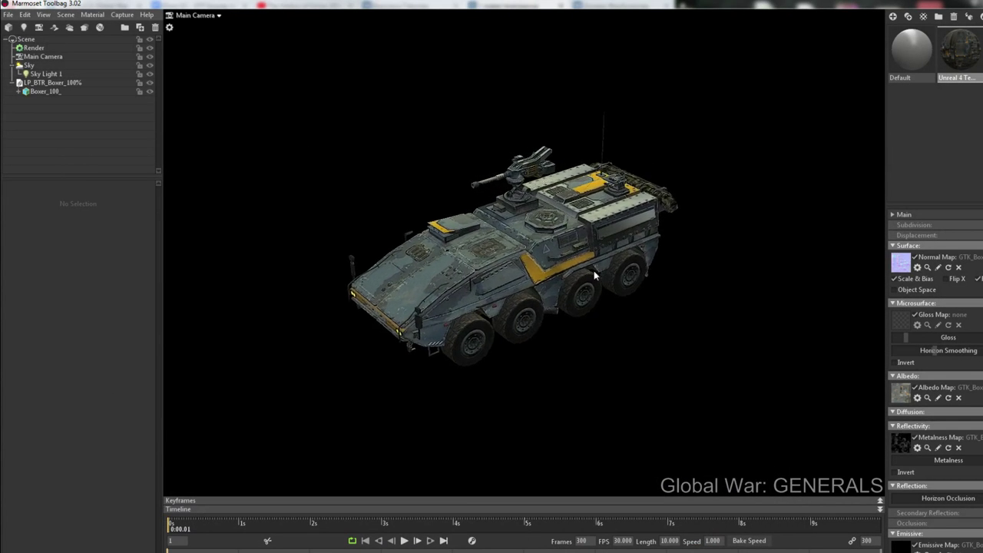
pyautogui.moveTo(559, 315); pyautogui.dragTo(719, 369)
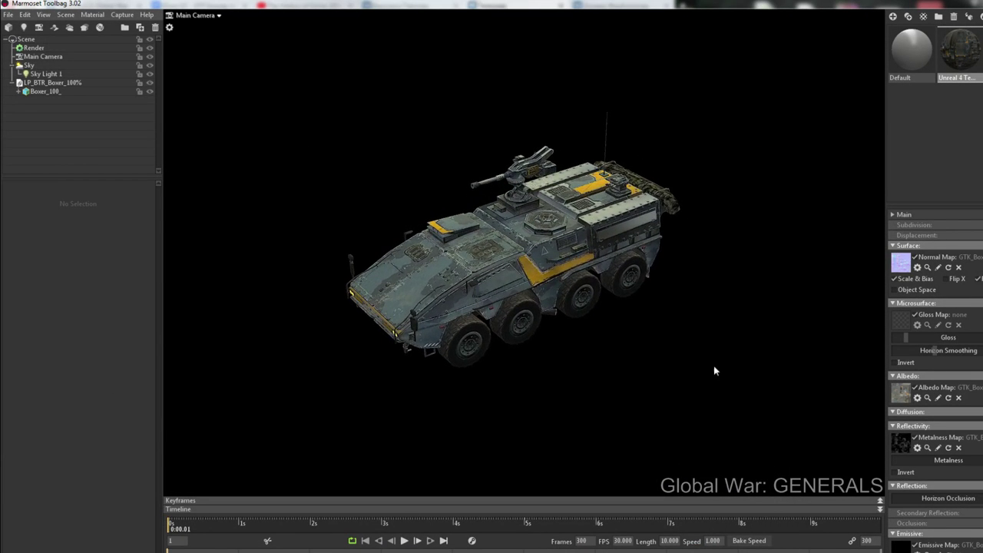
# Step: Compare the vehicle with the metalness map on and off and with its Invert option on and off
pyautogui.click(915, 438)
pyautogui.click(915, 438)
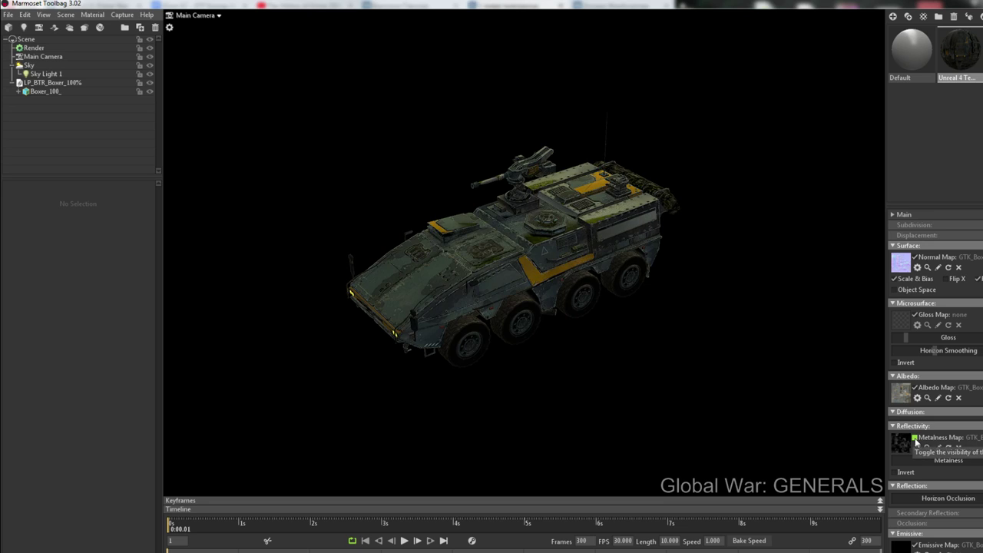
pyautogui.click(914, 439)
pyautogui.click(915, 440)
pyautogui.click(915, 439)
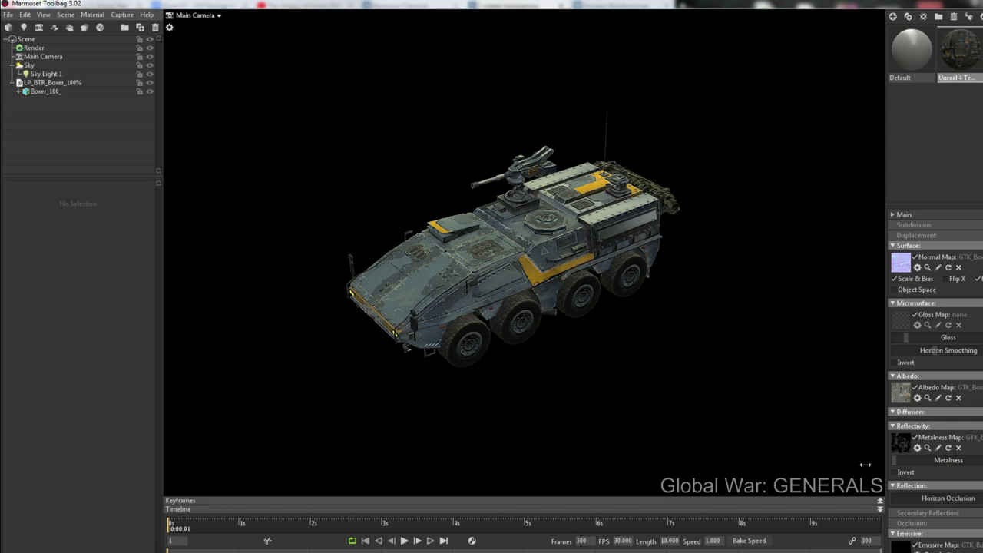
pyautogui.click(895, 472)
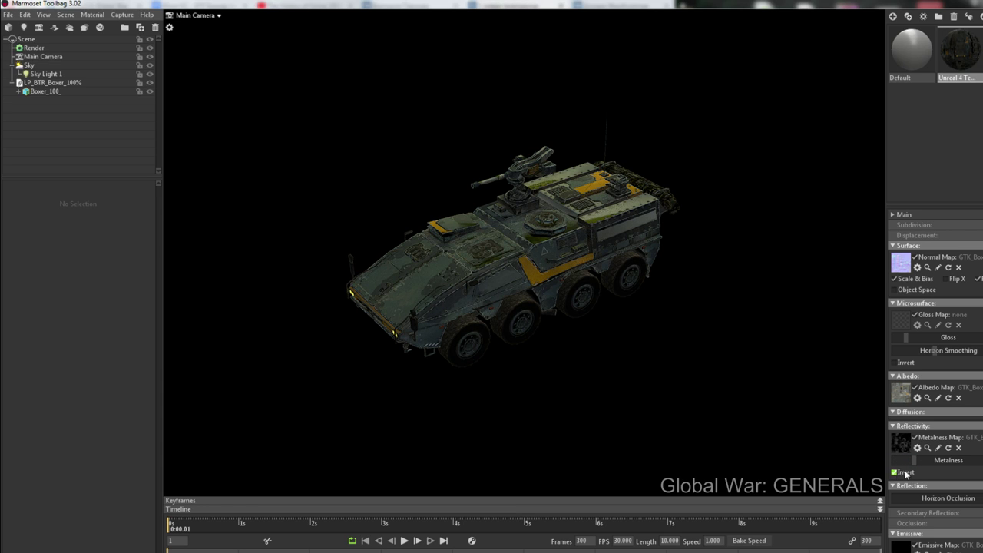
pyautogui.click(894, 472)
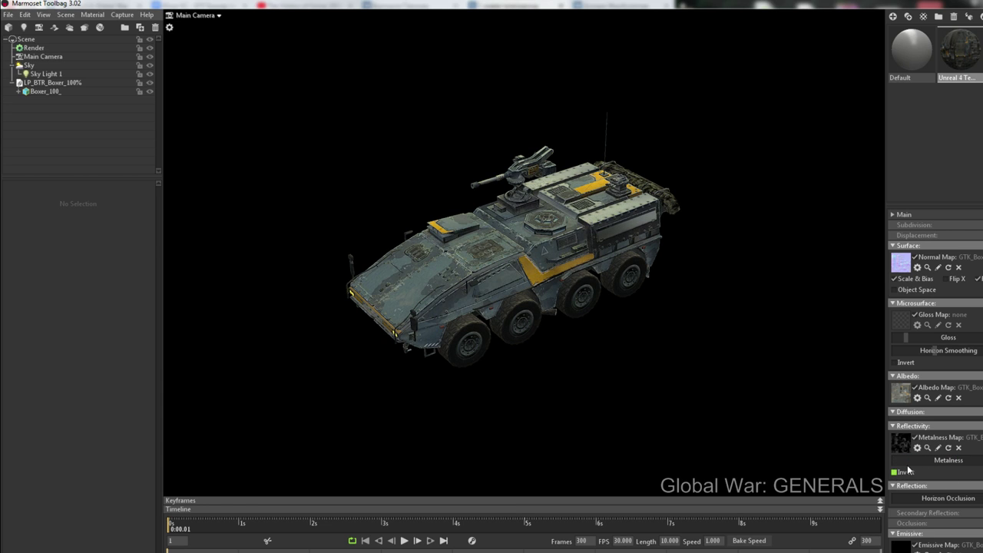
# Step: Turn off Use Mipmaps in the metalness map's texture settings, keeping GTK_Boxer_0%_Metallic.png as the map
pyautogui.click(917, 447)
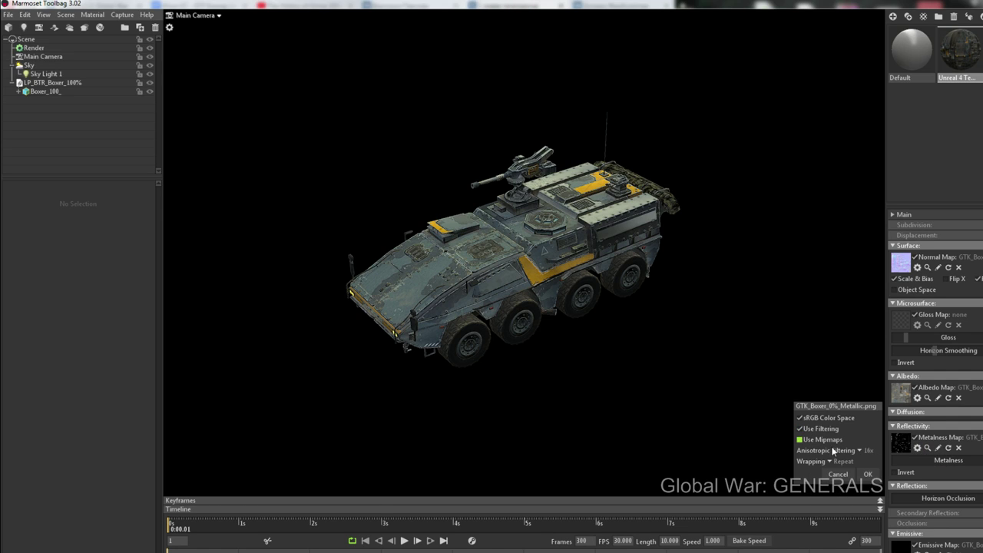
pyautogui.click(869, 475)
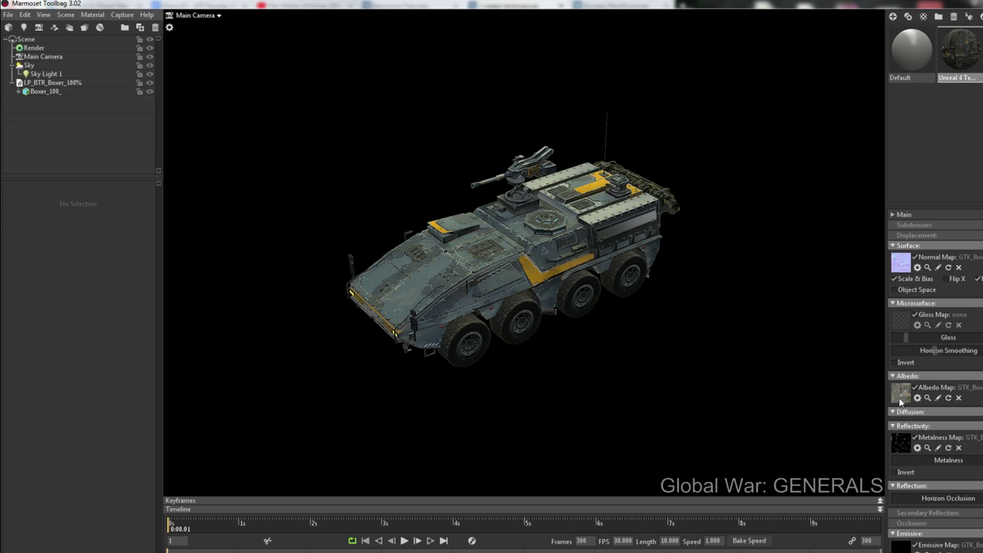
pyautogui.click(900, 442)
pyautogui.click(776, 542)
# Step: Turn off Use Mipmaps for the 100% base color albedo map and examine the vehicle from near and far
pyautogui.click(917, 398)
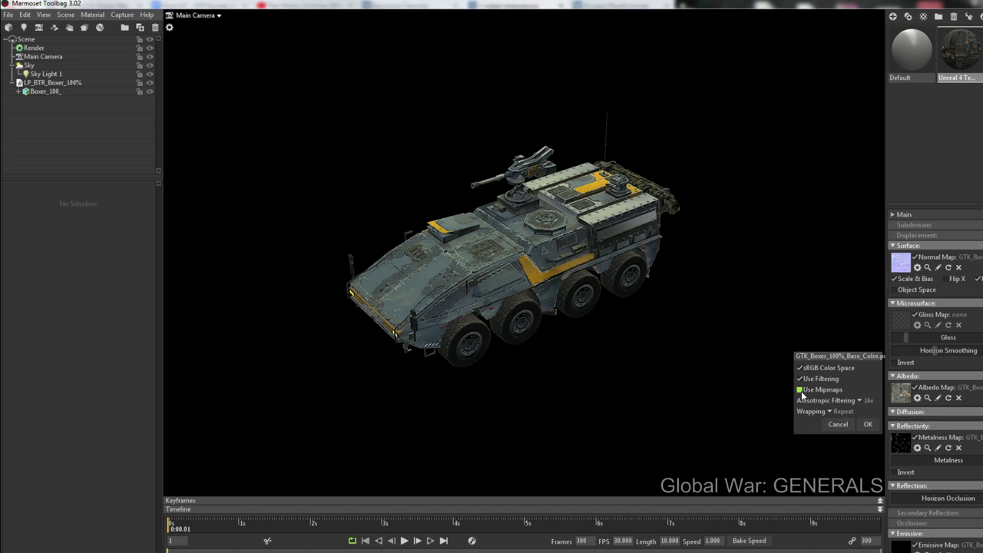
pyautogui.click(801, 391)
pyautogui.click(868, 424)
pyautogui.moveTo(485, 192); pyautogui.dragTo(492, 286, button='right')
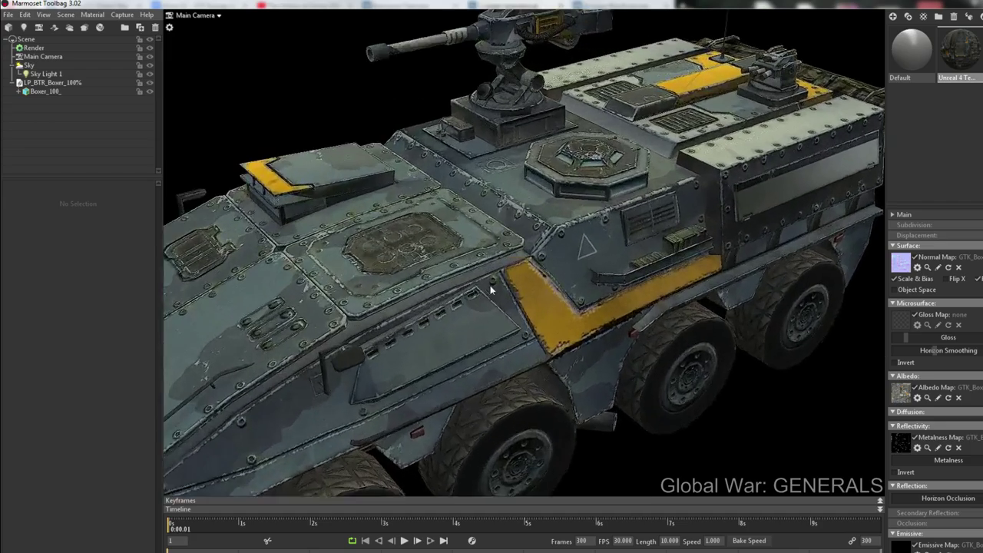
pyautogui.moveTo(491, 286); pyautogui.dragTo(547, 250)
pyautogui.moveTo(548, 250); pyautogui.dragTo(538, 231, button='right')
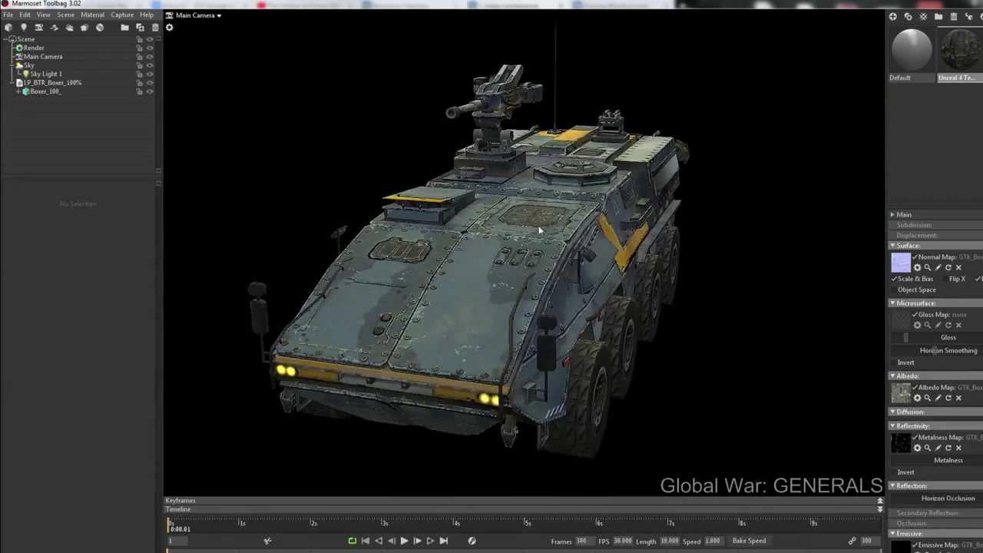
pyautogui.moveTo(540, 230); pyautogui.dragTo(606, 257)
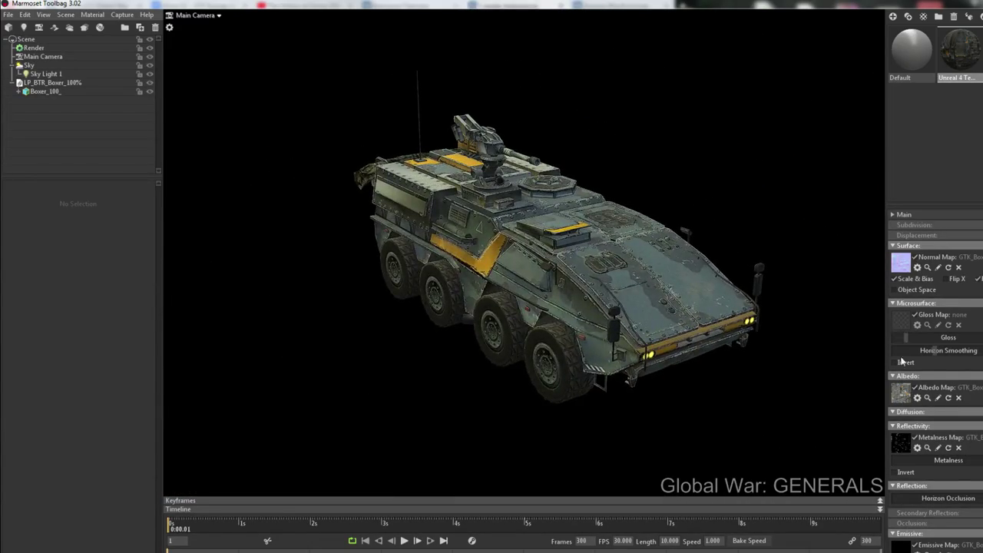
# Step: Turn Use Mipmaps back on for the albedo map and examine the vehicle's textures at different distances
pyautogui.click(917, 397)
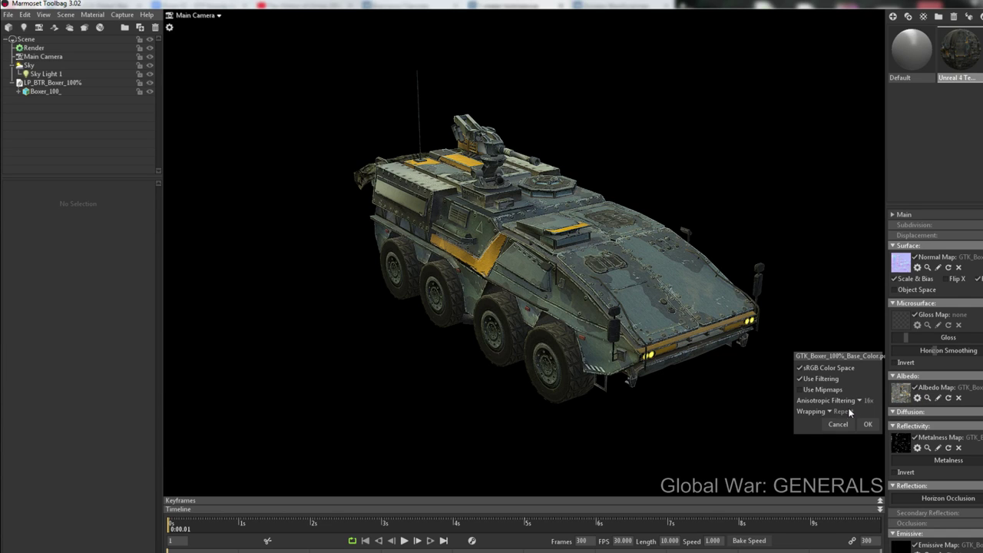
pyautogui.click(811, 391)
pyautogui.click(868, 424)
pyautogui.scroll(-10, 729, 301)
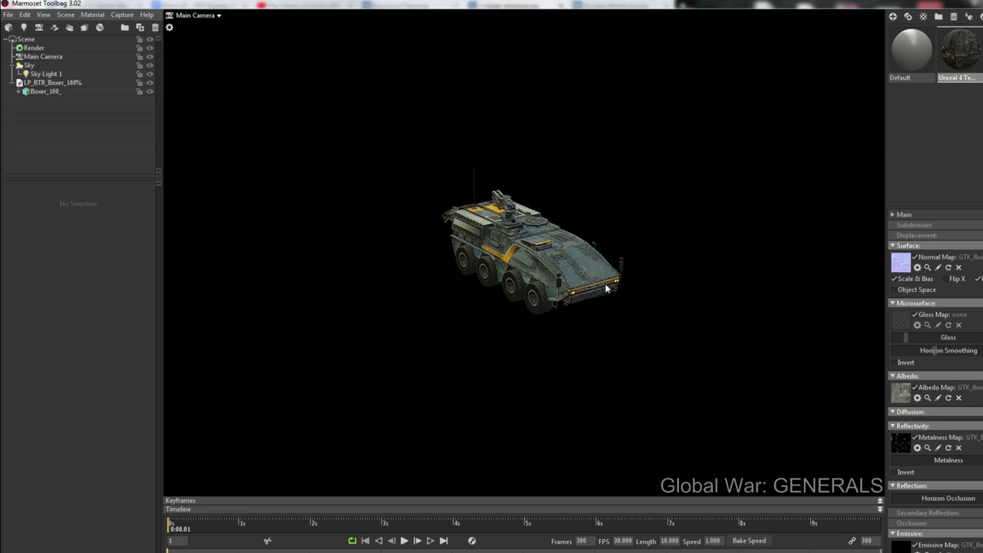
pyautogui.scroll(10, 606, 274)
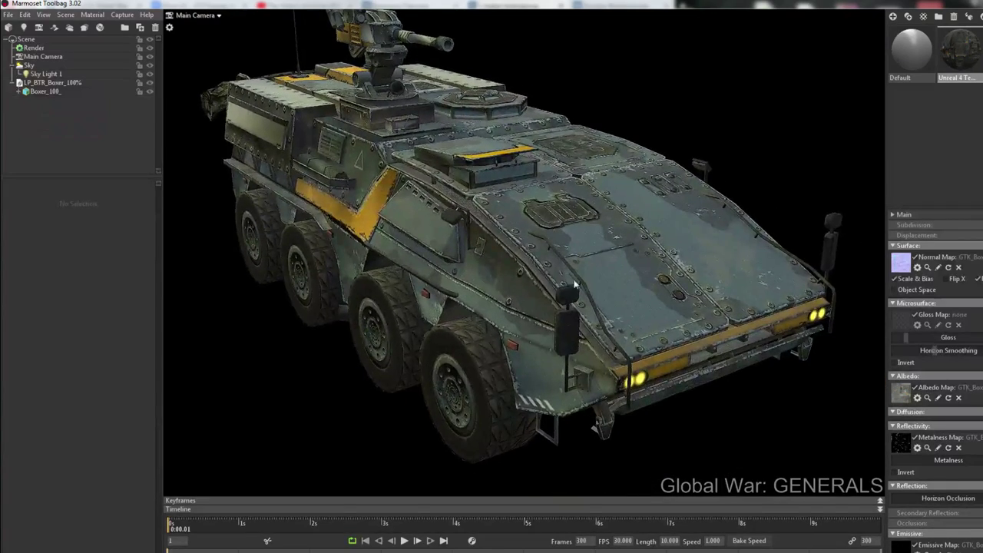
pyautogui.scroll(-8, 575, 285)
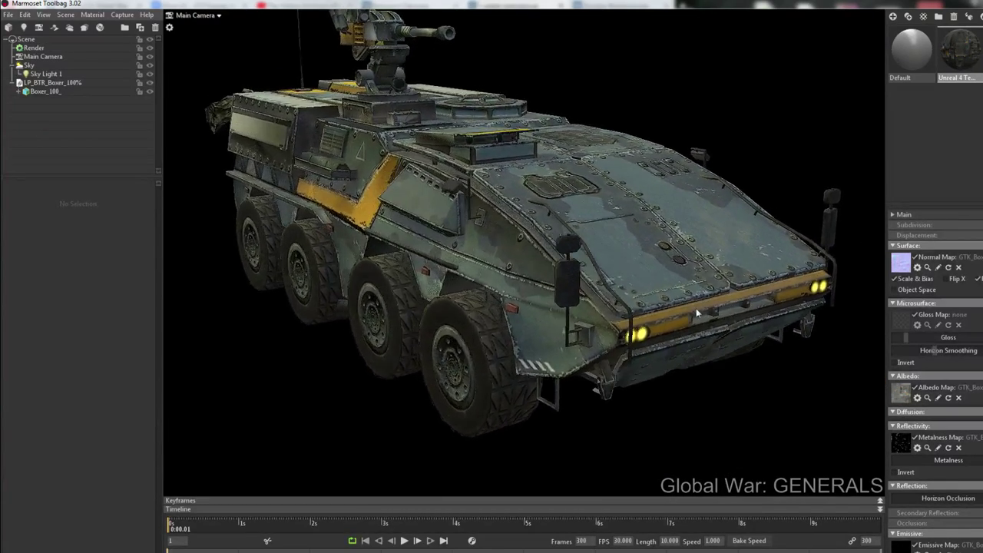
pyautogui.moveTo(653, 250); pyautogui.dragTo(609, 253)
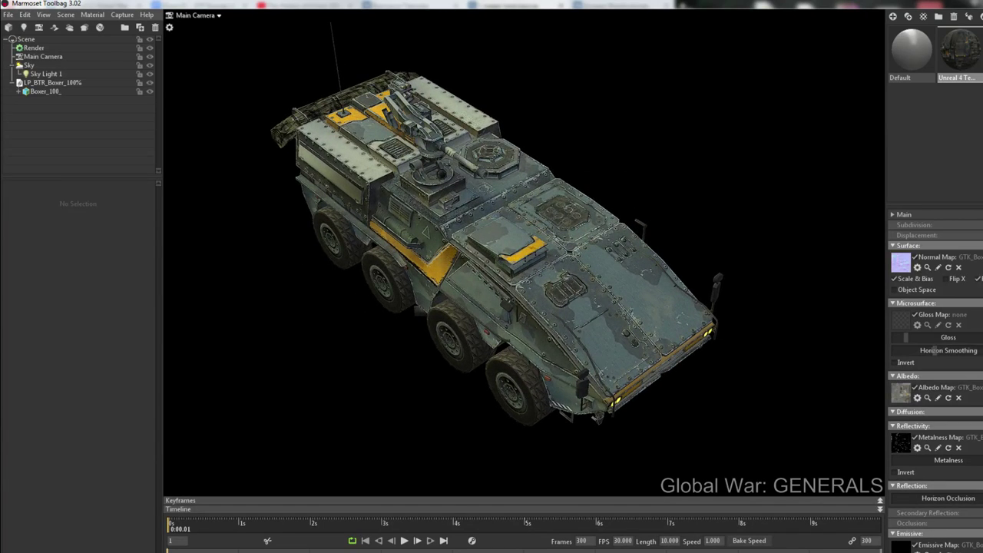